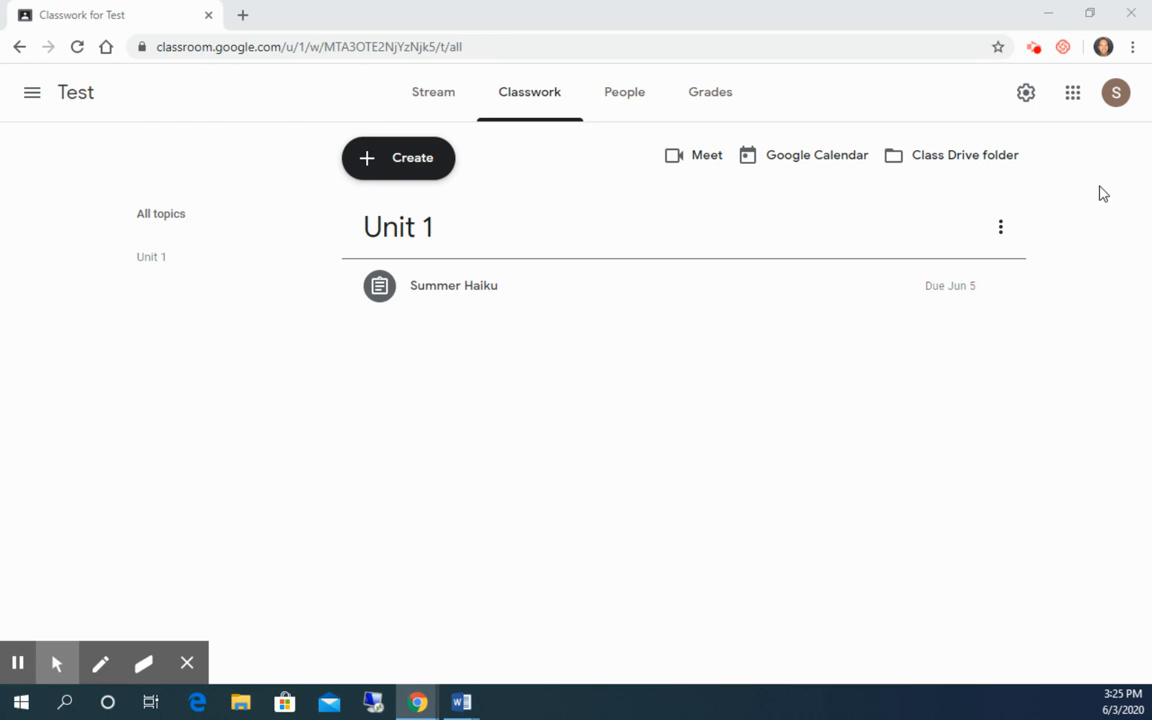
{"action": "left_click", "coordinate": [1073, 96]}
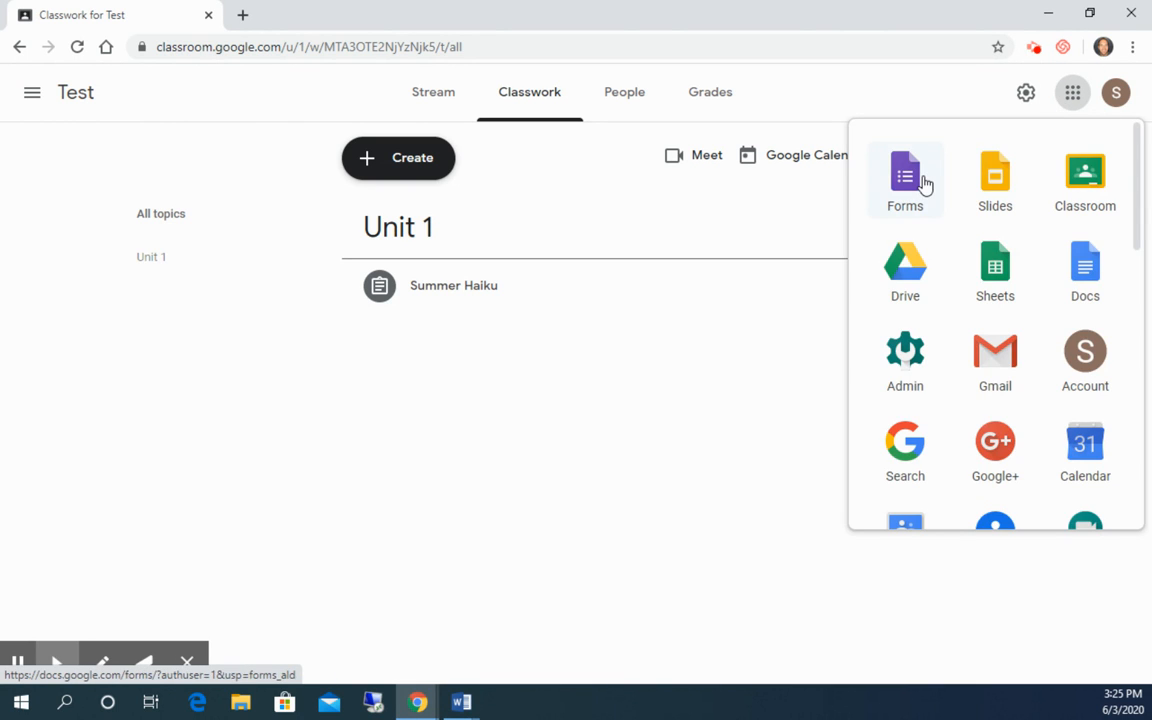
{"action": "left_click", "coordinate": [55, 186]}
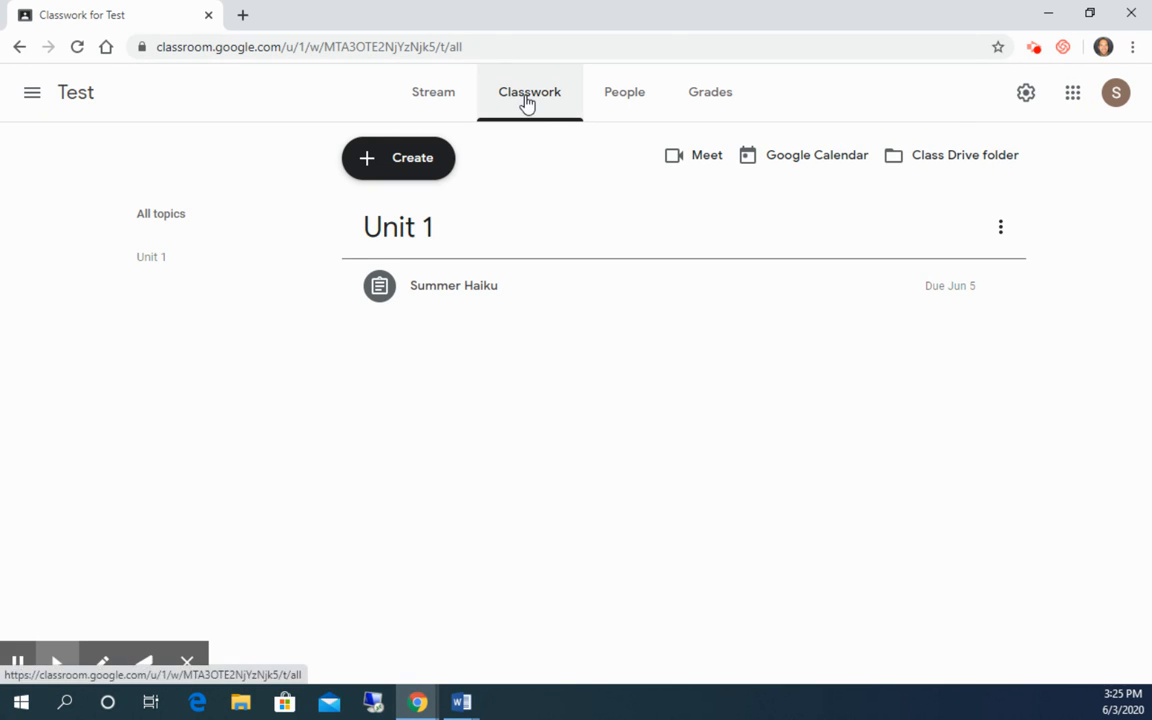
Create a new quiz assignment in the Test class and title it "Quiz #1".
{"action": "left_click", "coordinate": [394, 167]}
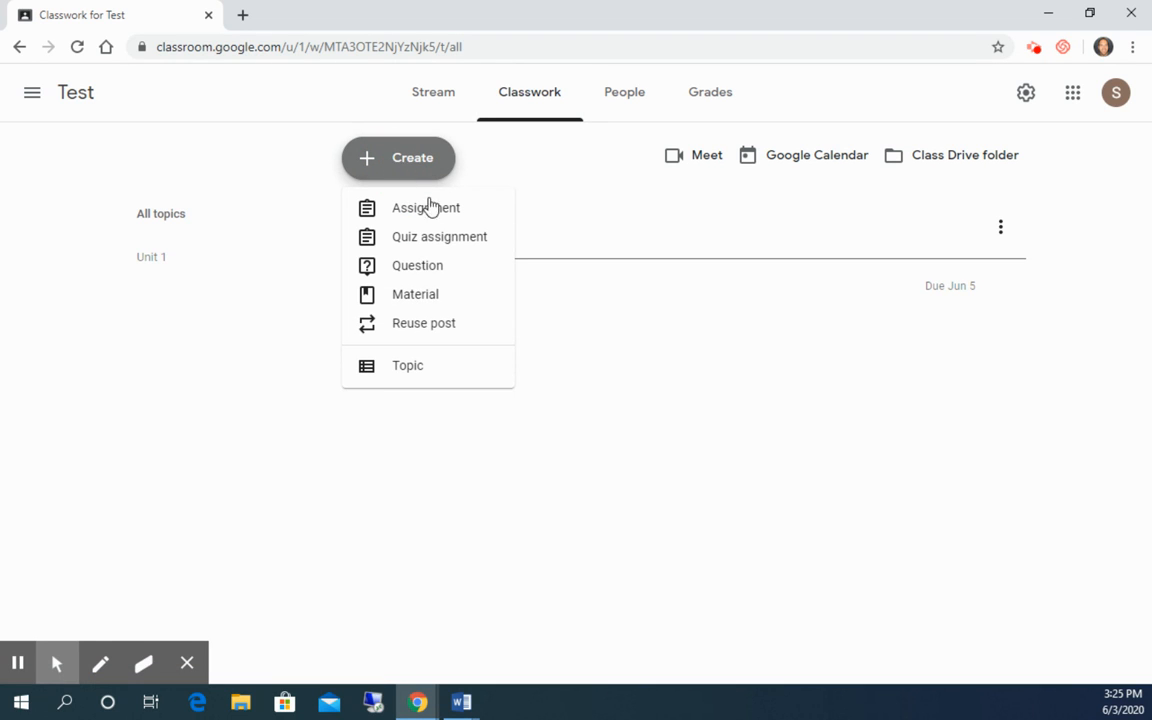
{"action": "left_click", "coordinate": [467, 245]}
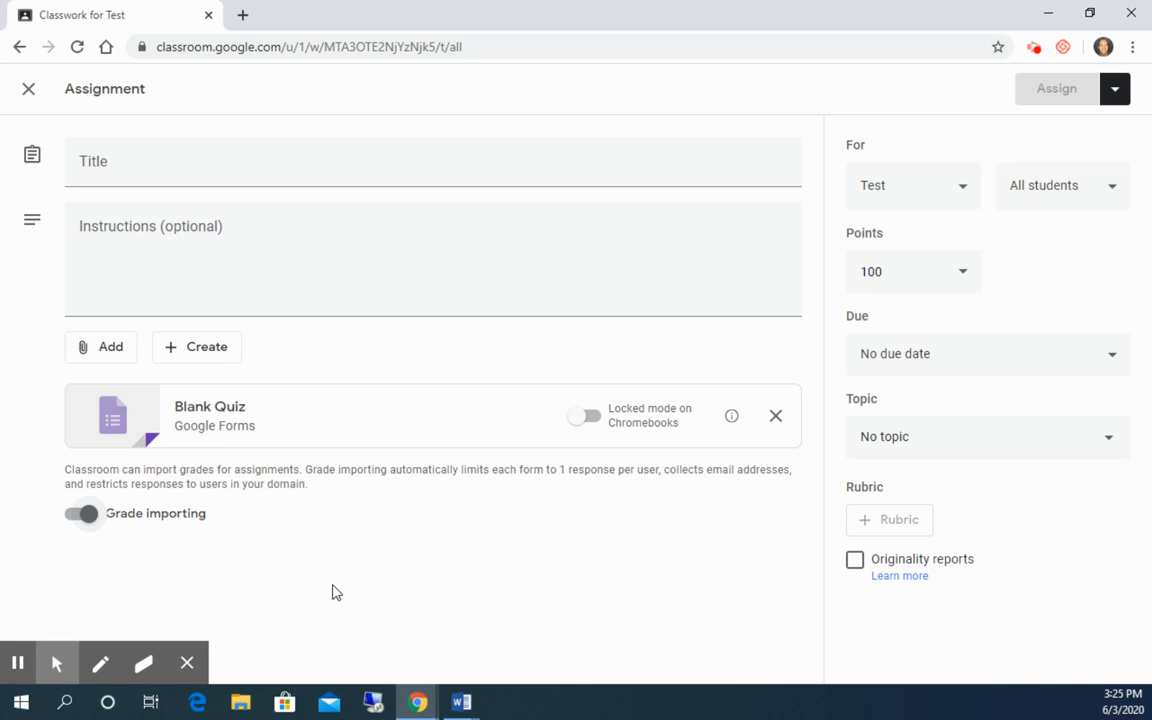
{"action": "left_click", "coordinate": [218, 174]}
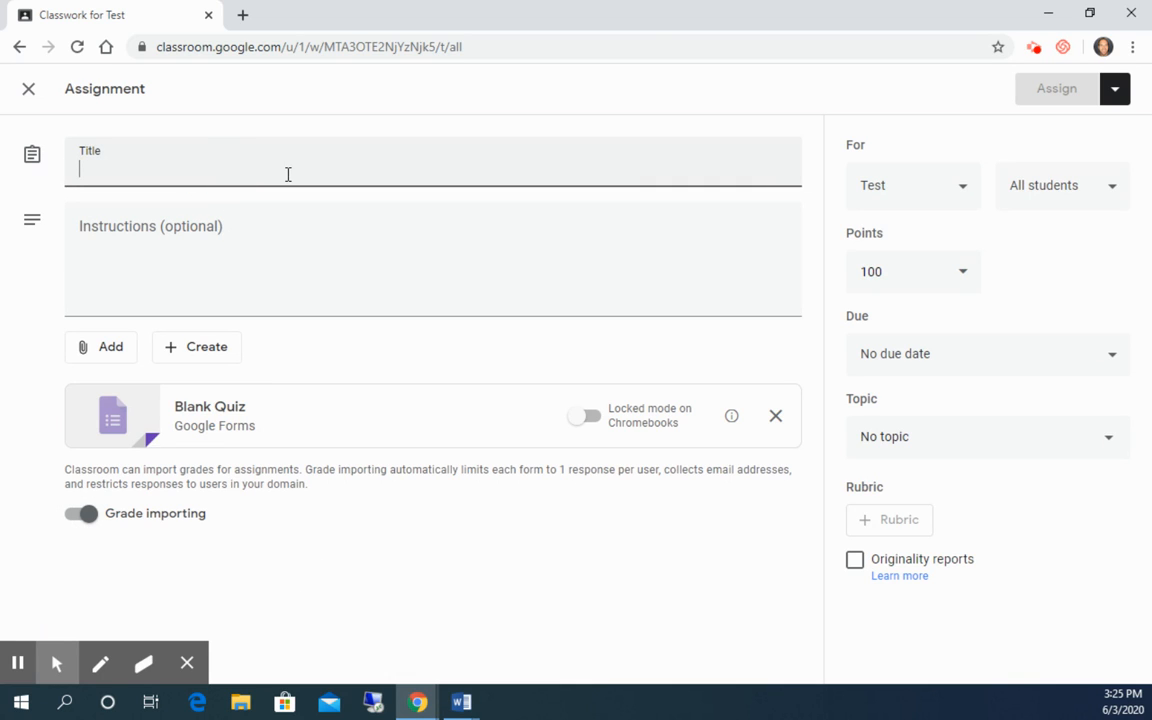
{"action": "type", "text": "Quiz #1"}
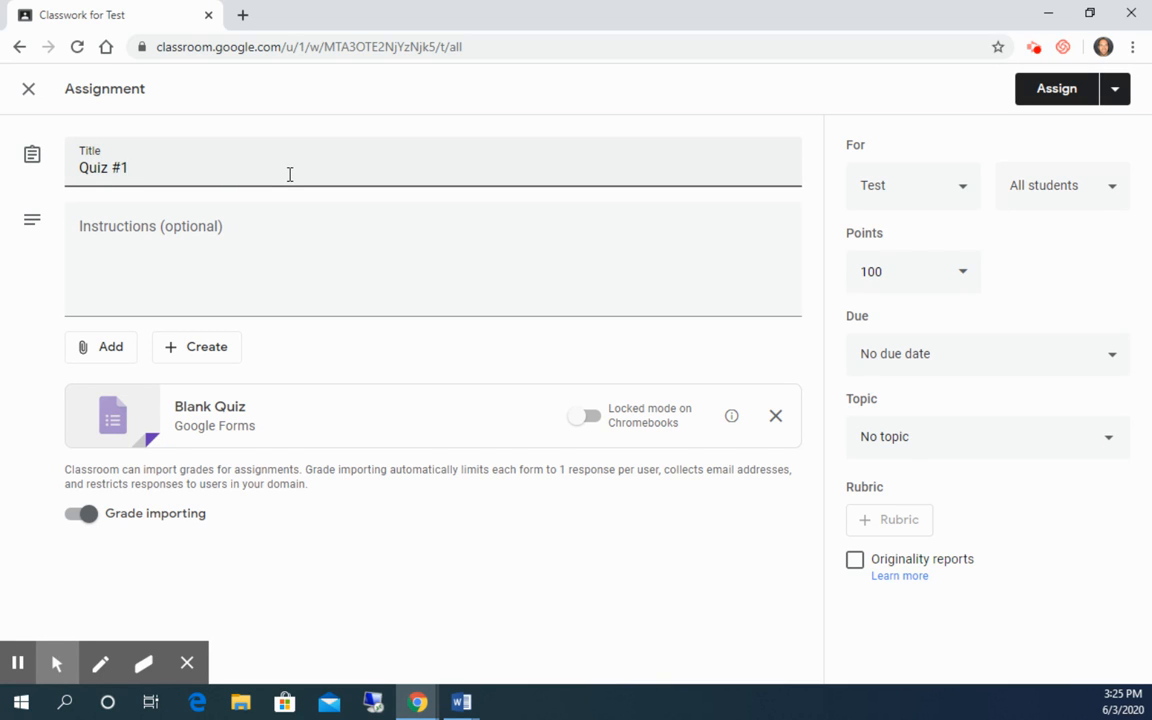
{"action": "left_click", "coordinate": [203, 233]}
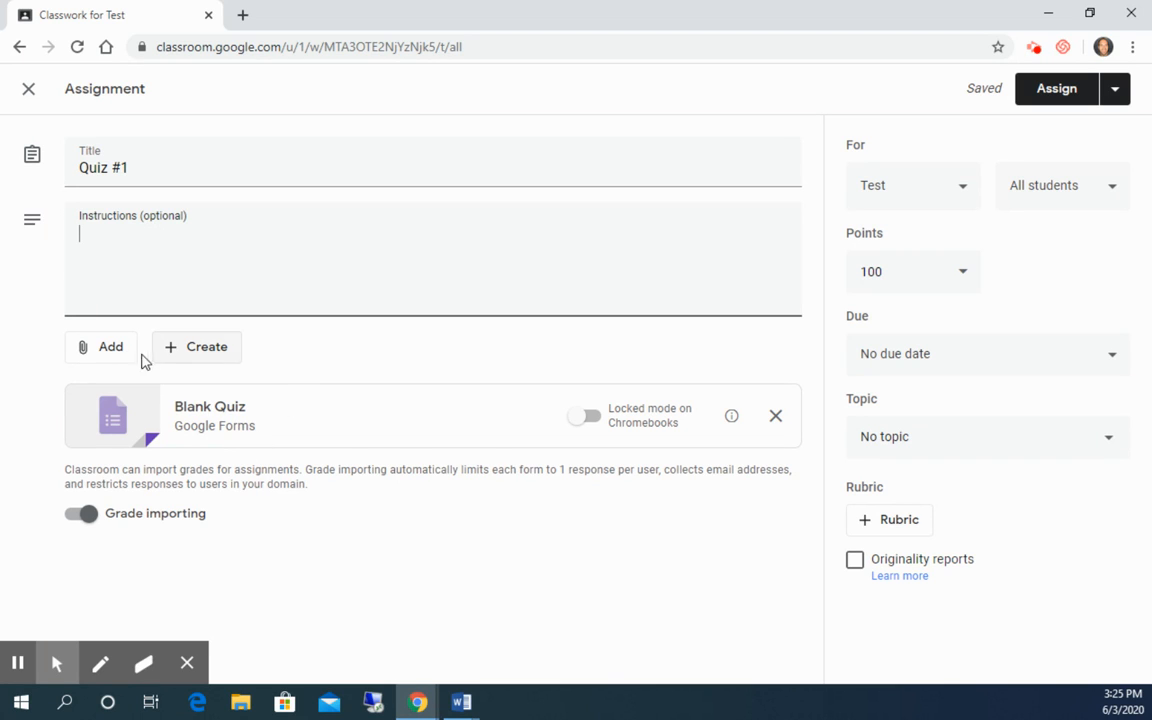
{"action": "left_click", "coordinate": [104, 350]}
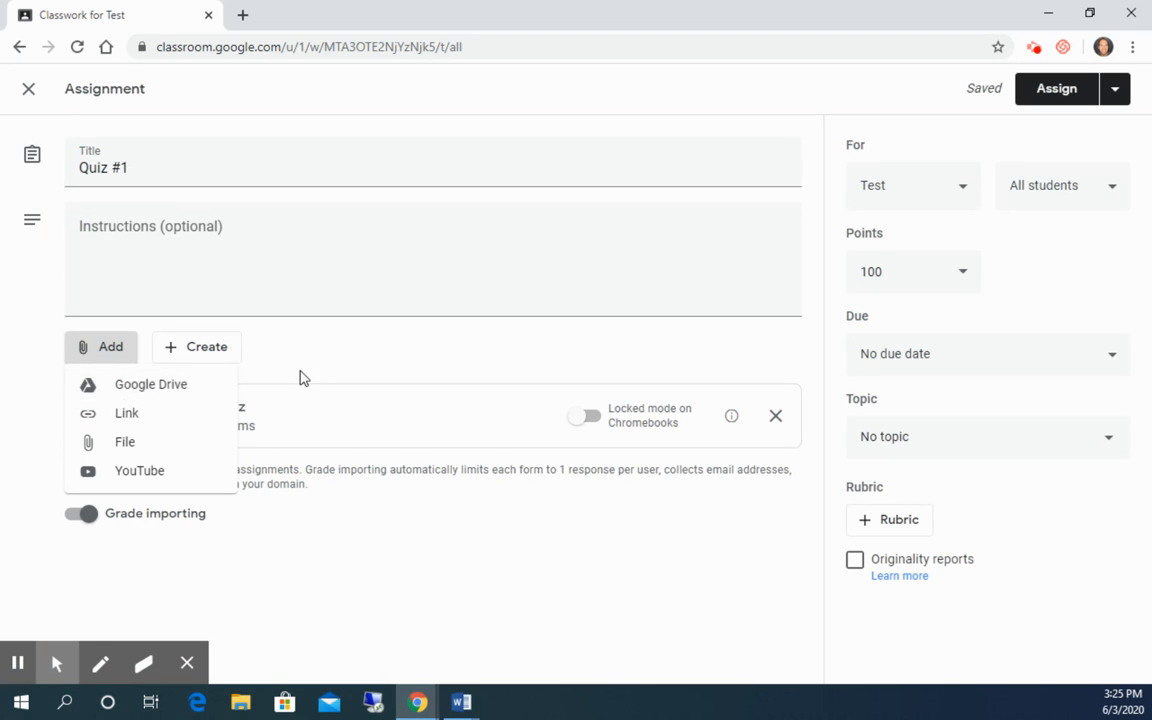
{"action": "left_click", "coordinate": [348, 358]}
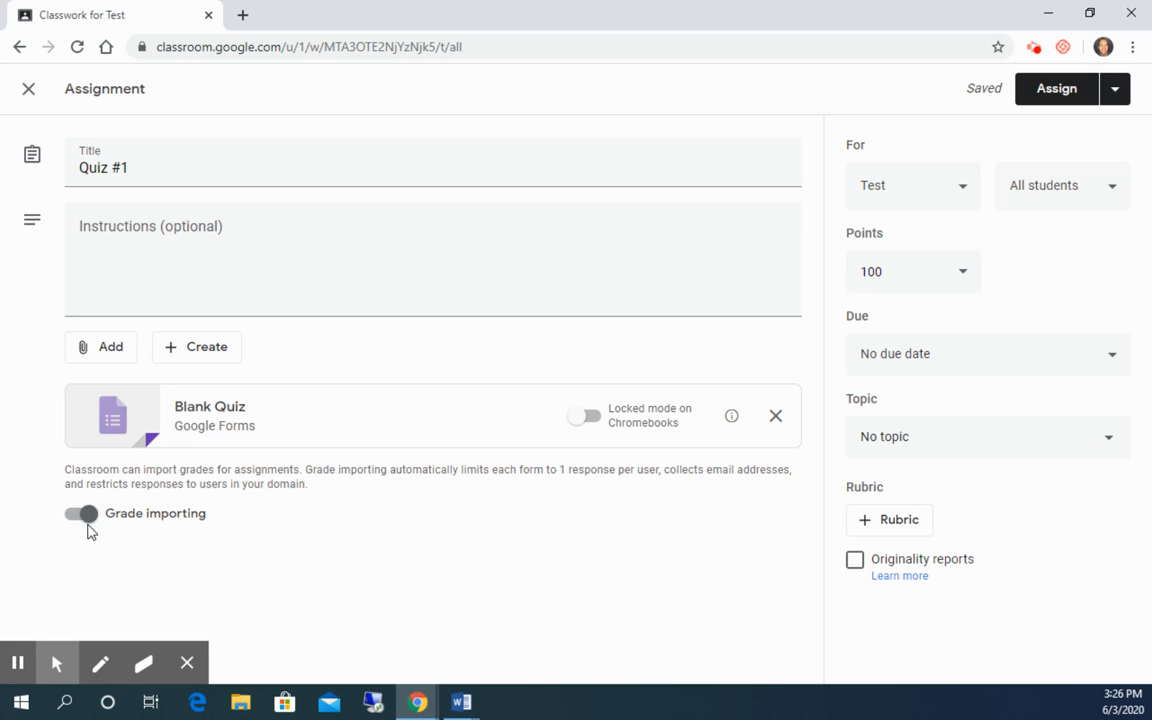
Open the attached Blank Quiz form and change its heading to "Quiz #1".
{"action": "left_click", "coordinate": [375, 424]}
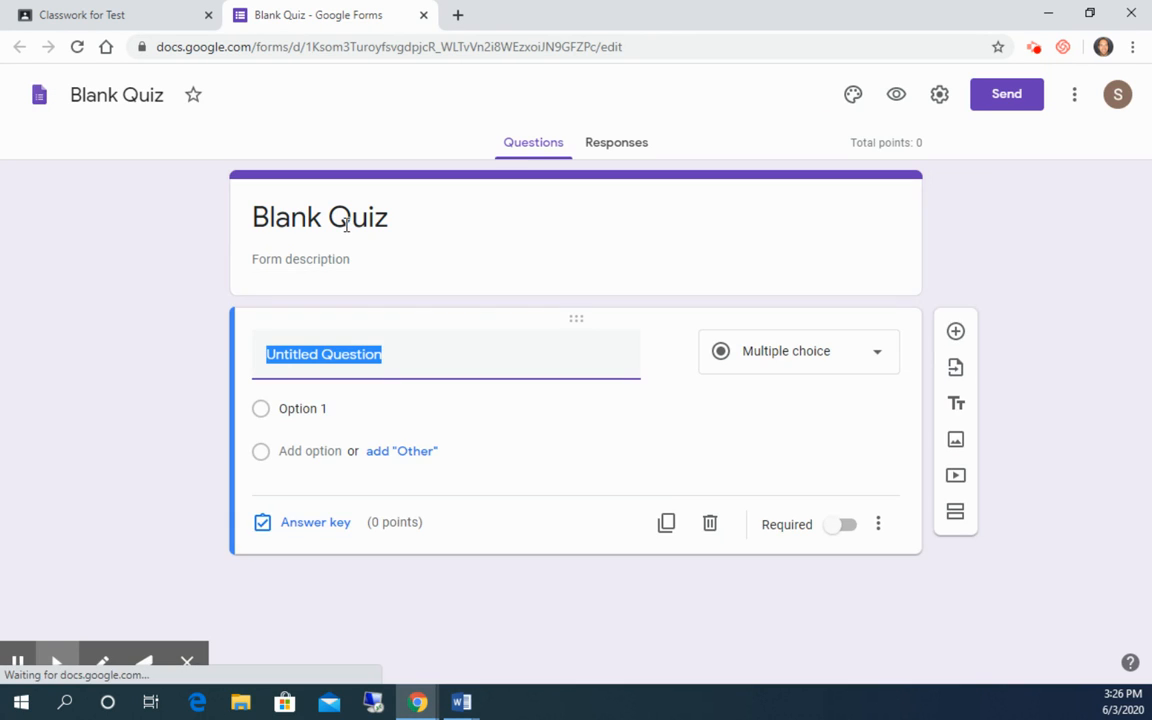
{"action": "left_click", "coordinate": [435, 218]}
{"action": "left_click", "coordinate": [388, 218]}
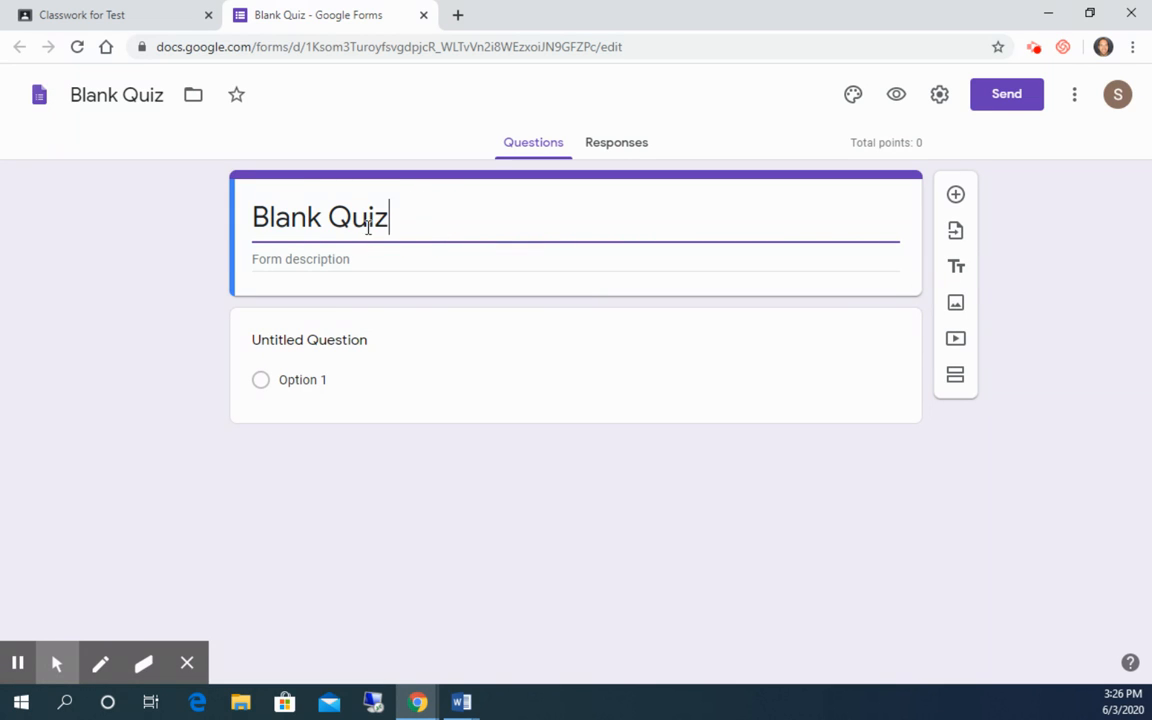
{"action": "left_click_drag", "start_coordinate": [329, 218], "coordinate": [158, 230]}
{"action": "key", "text": "BackSpace"}
{"action": "key", "text": "Right"}
{"action": "key", "text": "Right"}
{"action": "type", "text": "#1"}
Copy the form heading and paste it over the form's file name so it reads "Quiz #1".
{"action": "left_click_drag", "start_coordinate": [375, 226], "coordinate": [231, 219]}
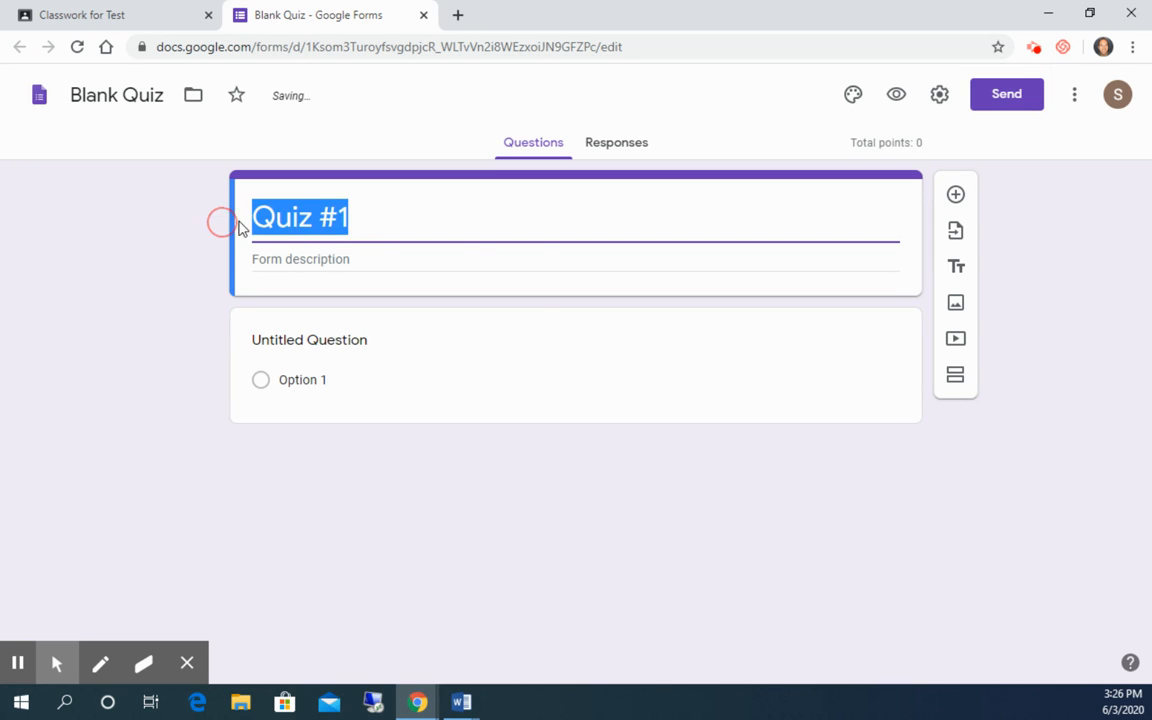
{"action": "right_click", "coordinate": [283, 224]}
{"action": "left_click", "coordinate": [336, 290]}
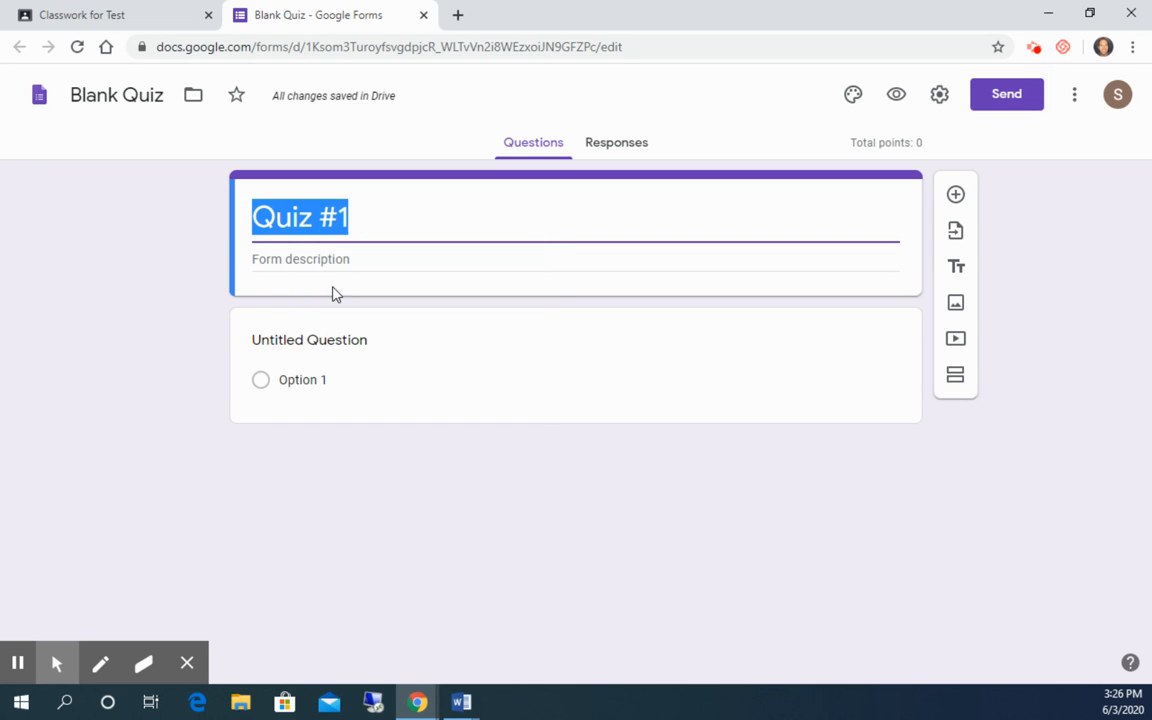
{"action": "left_click", "coordinate": [140, 95]}
{"action": "left_click_drag", "start_coordinate": [74, 97], "coordinate": [160, 98]}
{"action": "right_click", "coordinate": [158, 101]}
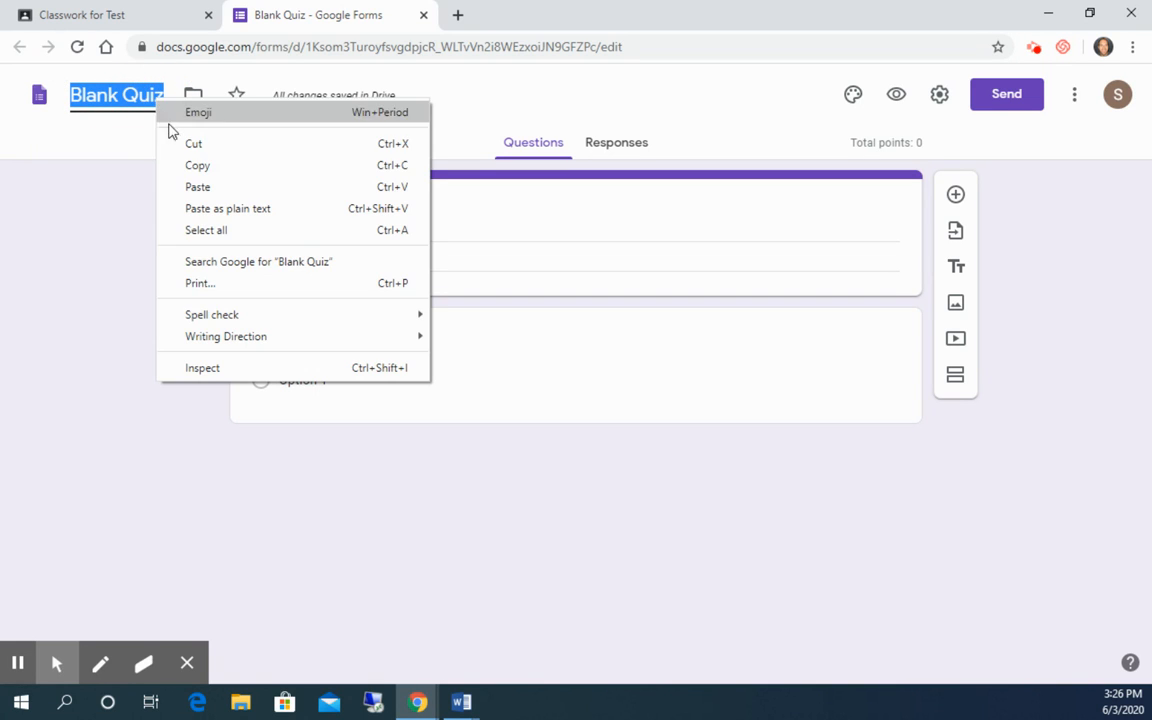
{"action": "left_click", "coordinate": [205, 187]}
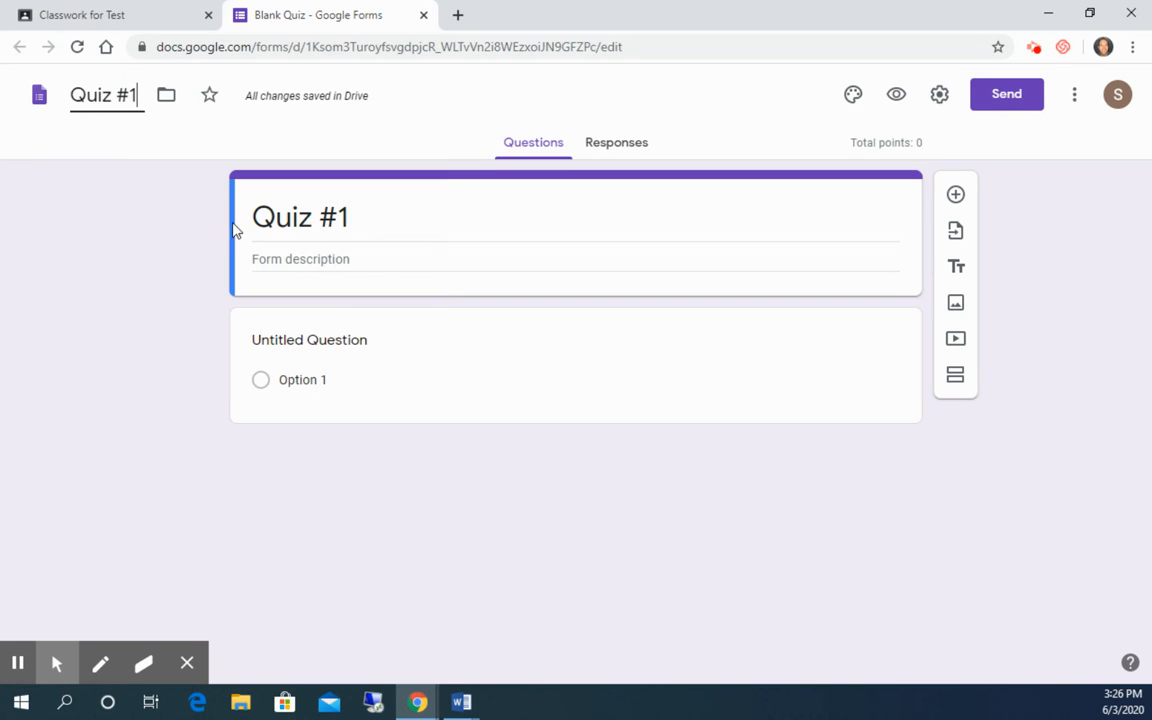
Replace the untitled question's text with "How would you calculate the amount of water in a swimming pool?".
{"action": "left_click", "coordinate": [341, 348]}
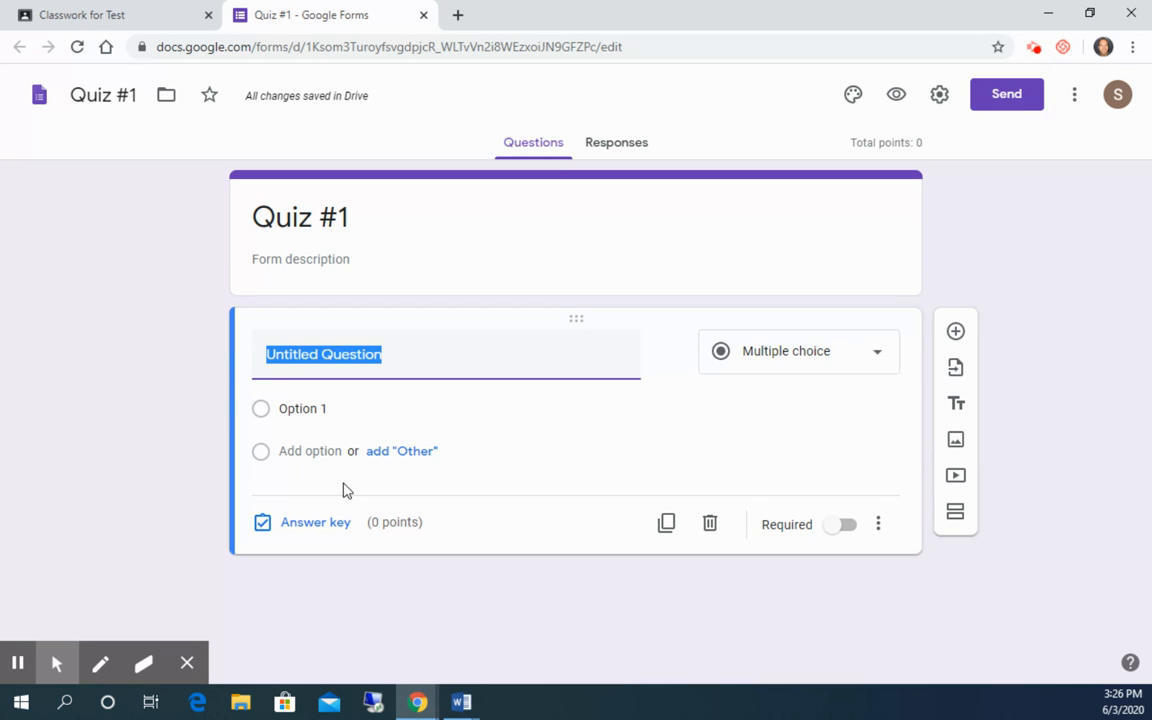
{"action": "left_click", "coordinate": [800, 362]}
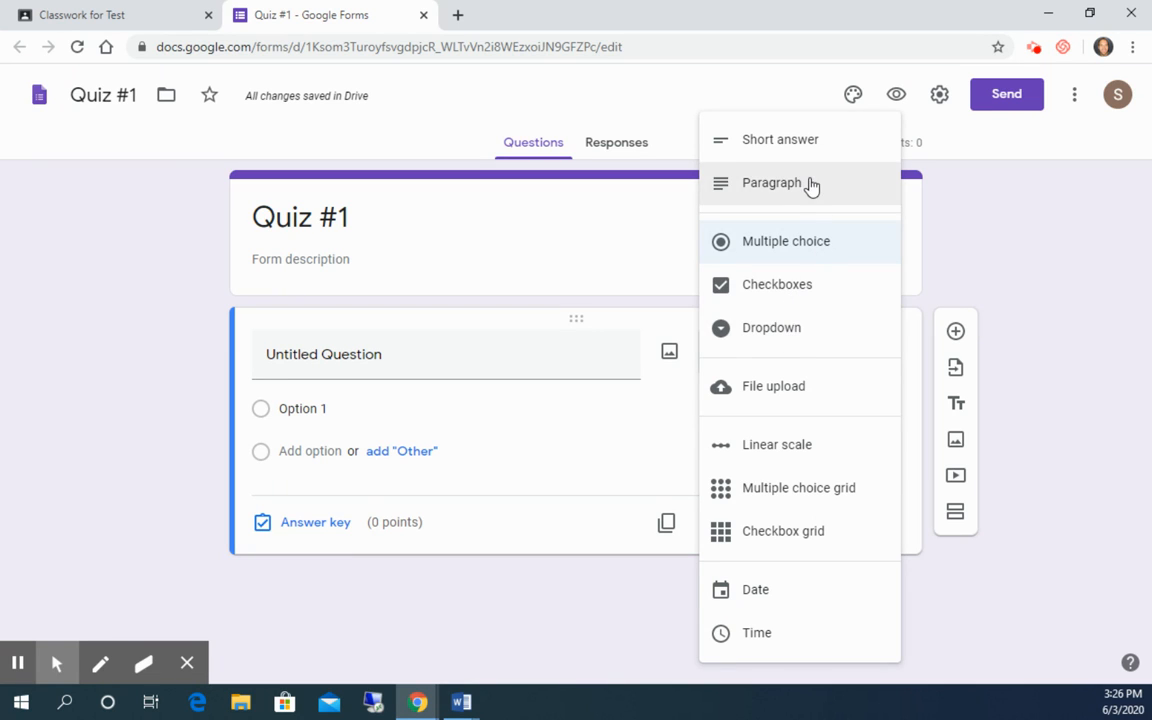
{"action": "left_click", "coordinate": [464, 360]}
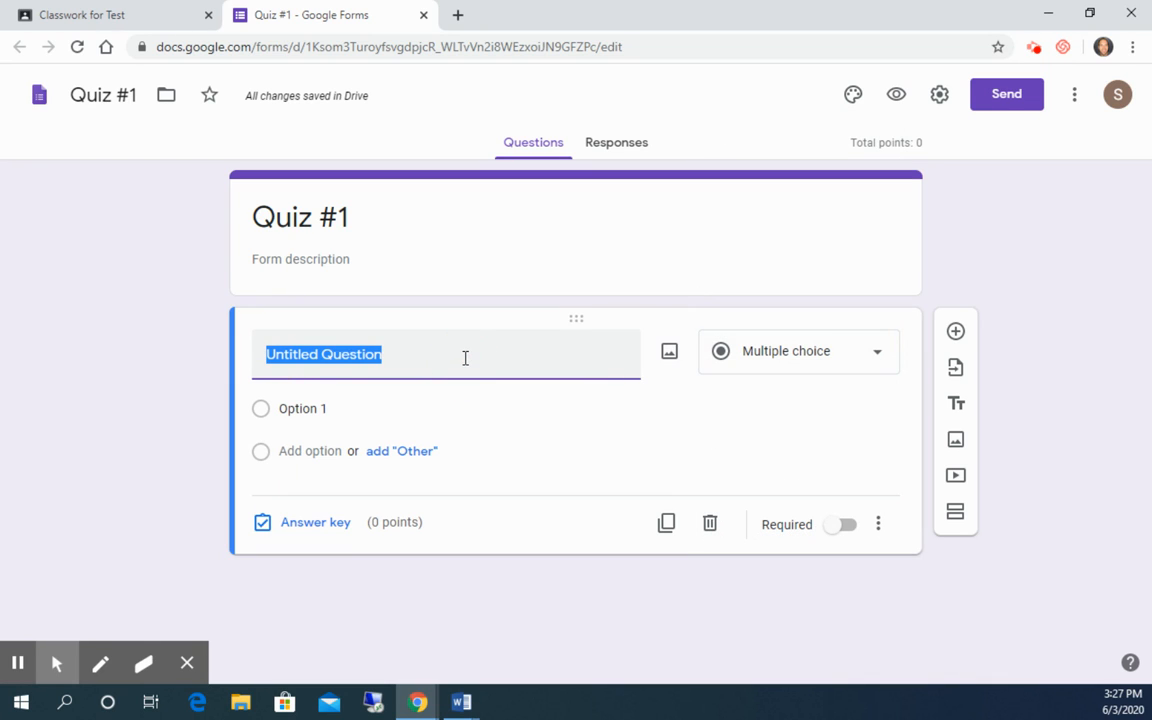
{"action": "key", "text": "BackSpace"}
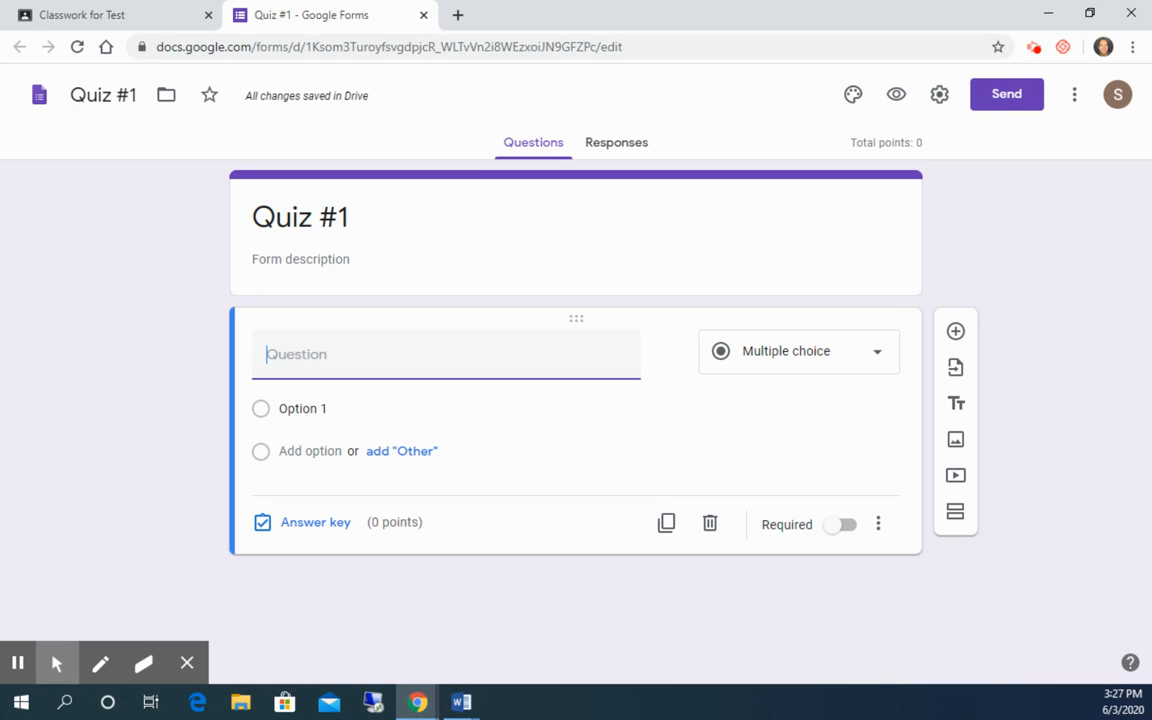
{"action": "key", "text": "alt+Tab"}
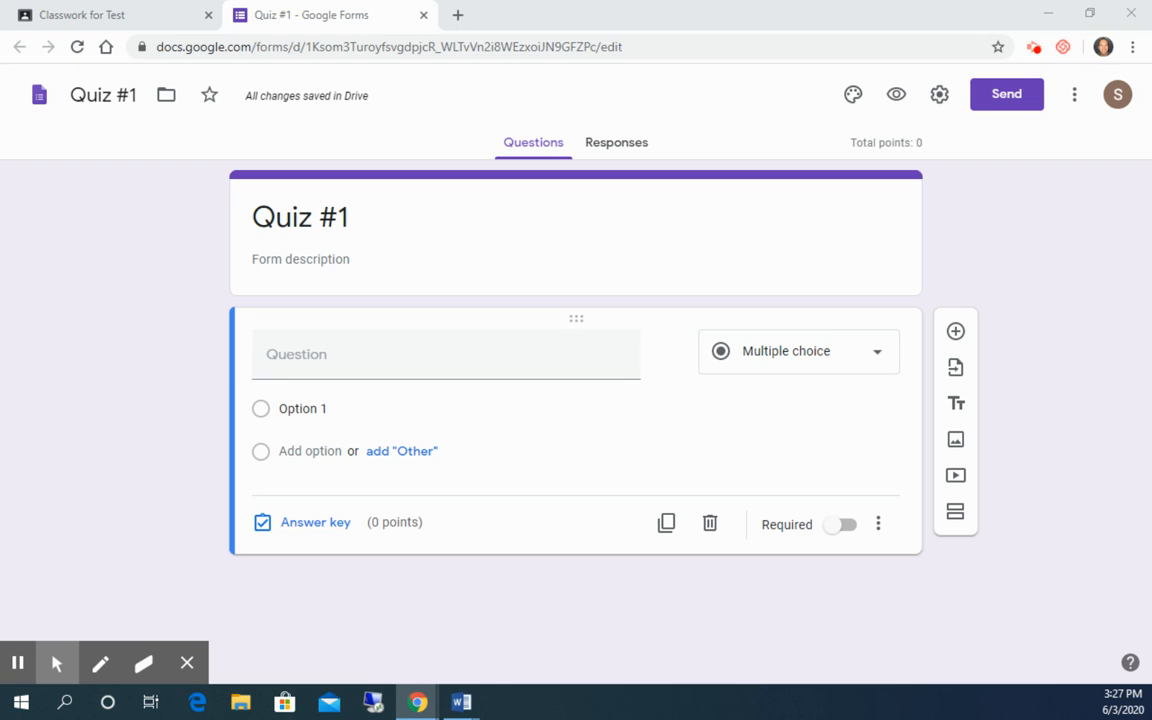
{"action": "left_click", "coordinate": [324, 357]}
{"action": "right_click", "coordinate": [325, 361]}
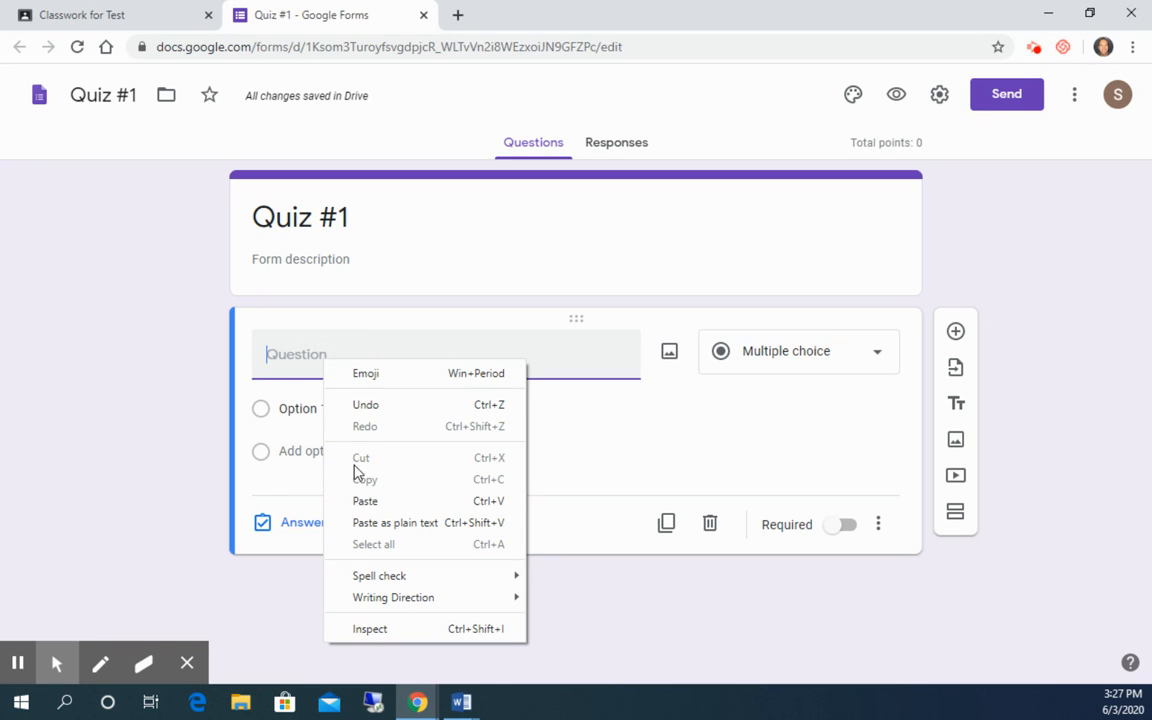
{"action": "left_click", "coordinate": [362, 502]}
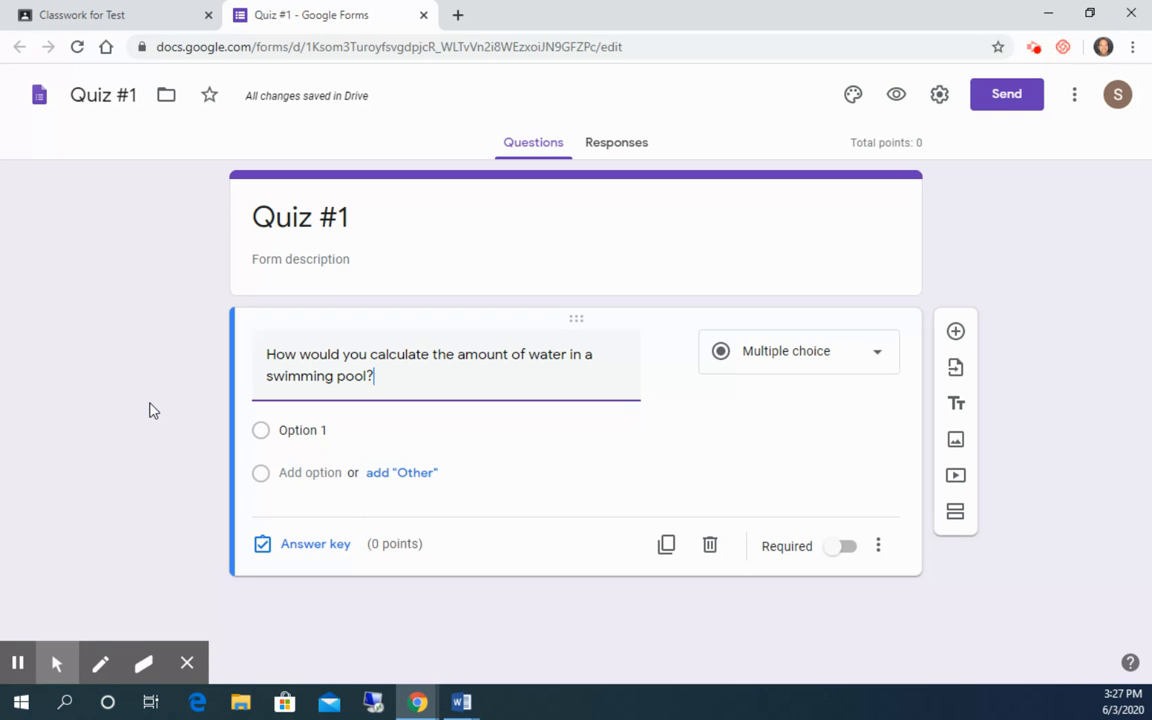
Set the swimming pool question's answer type to Paragraph and make it required.
{"action": "left_click", "coordinate": [874, 364]}
{"action": "left_click", "coordinate": [804, 190]}
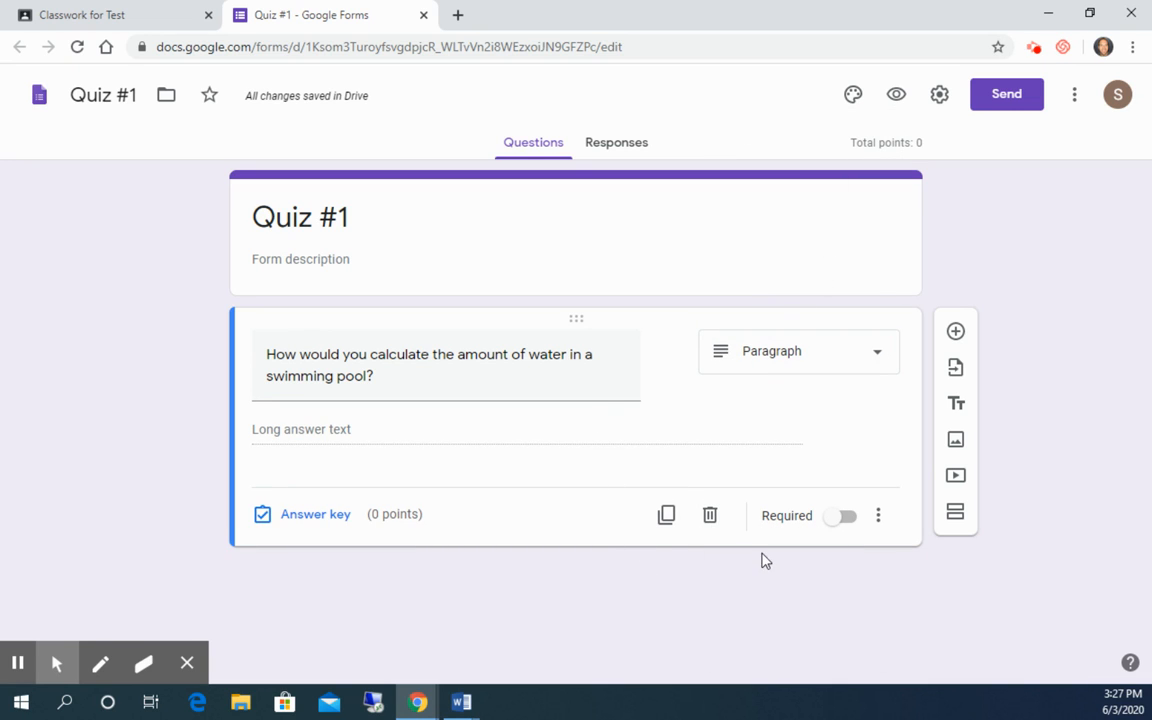
{"action": "left_click", "coordinate": [845, 520]}
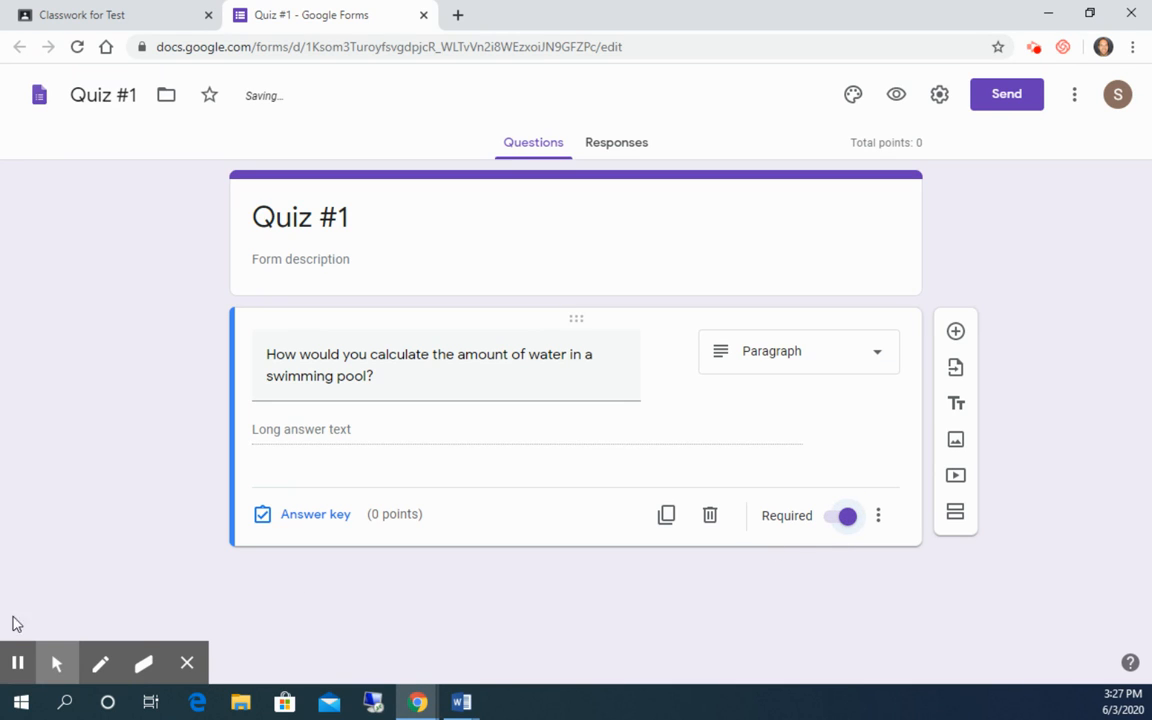
Assign 5 points to the swimming pool question in its answer key.
{"action": "left_click", "coordinate": [320, 520]}
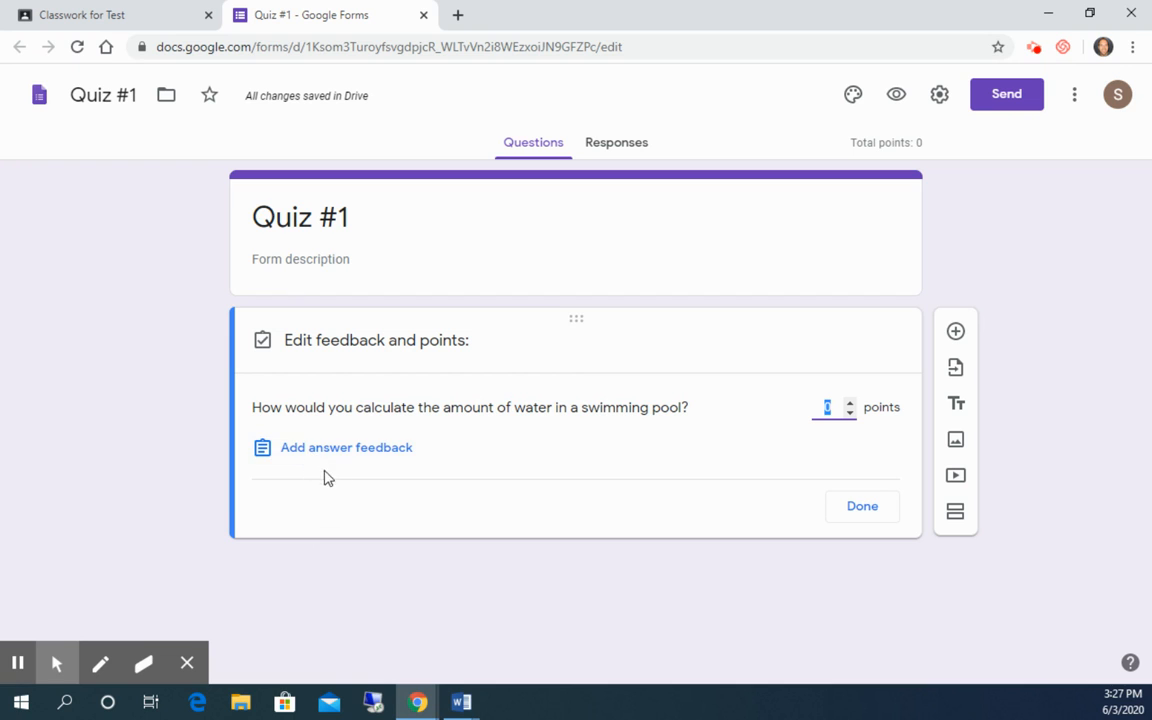
{"action": "left_click", "coordinate": [850, 403]}
{"action": "left_click", "coordinate": [850, 403]}
{"action": "left_click", "coordinate": [850, 403]}
{"action": "left_click", "coordinate": [850, 403]}
{"action": "left_click", "coordinate": [850, 403]}
{"action": "left_click", "coordinate": [862, 507]}
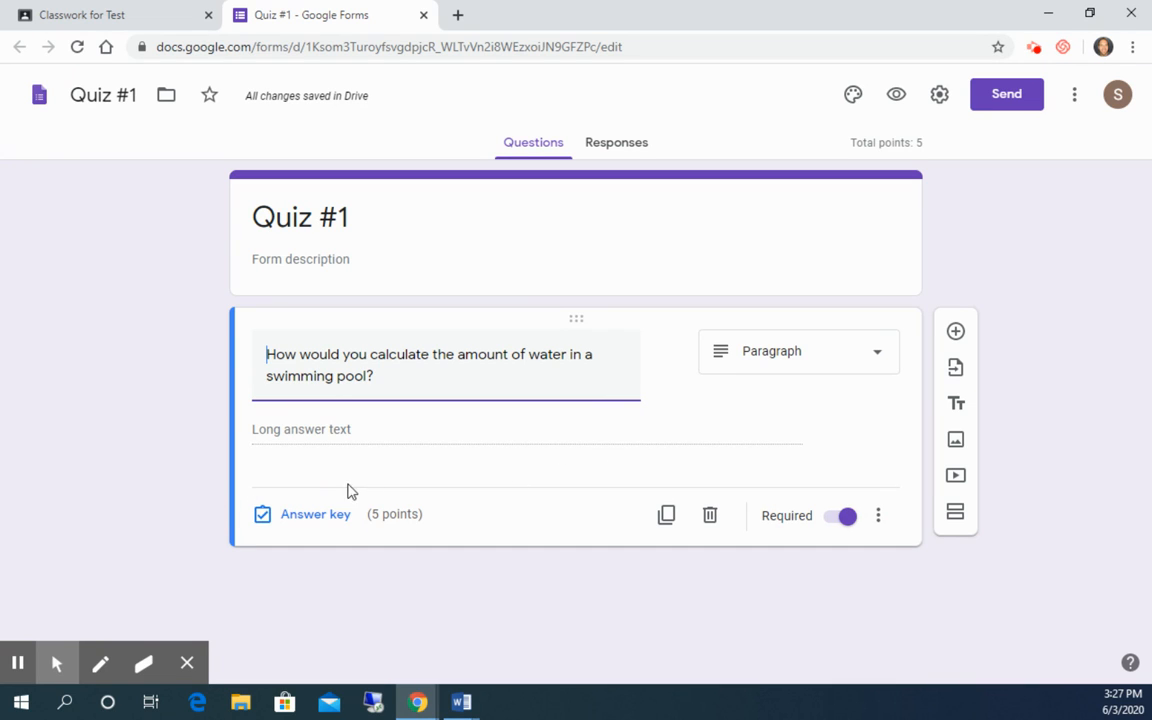
Add a second question reading "I know the length of two sides of a right triangle, how would you find the length of the third?".
{"action": "left_click", "coordinate": [955, 333]}
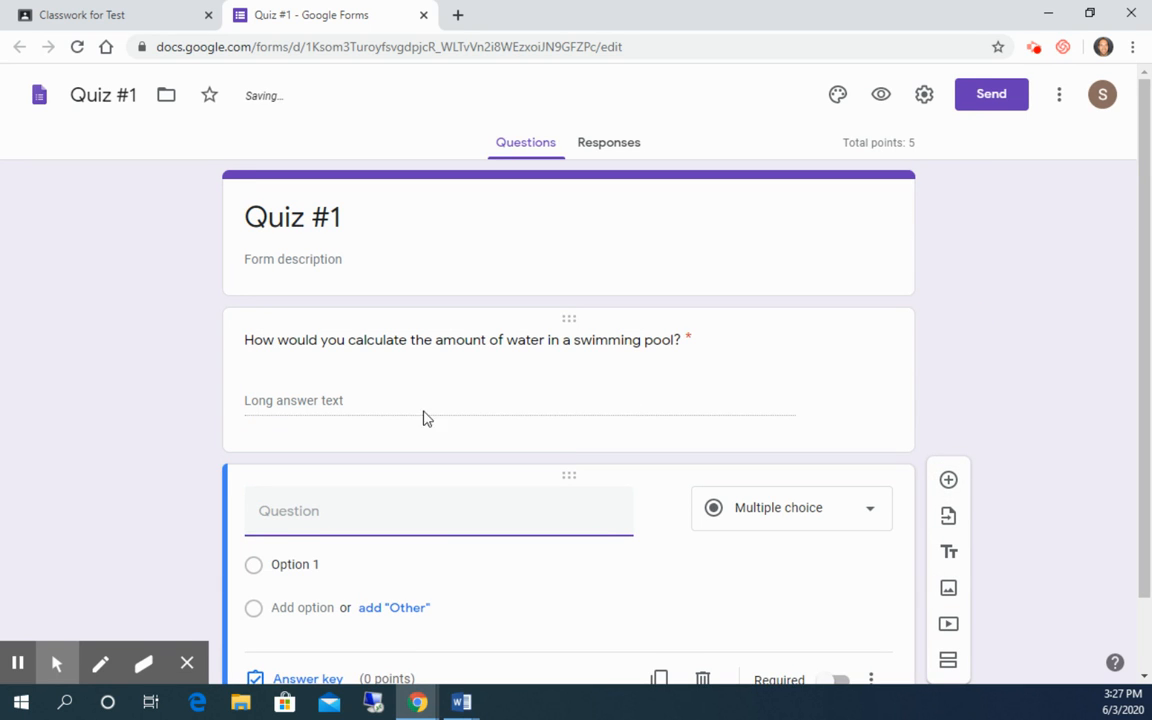
{"action": "scroll", "coordinate": [332, 496], "scroll_direction": "down", "scroll_amount": 1}
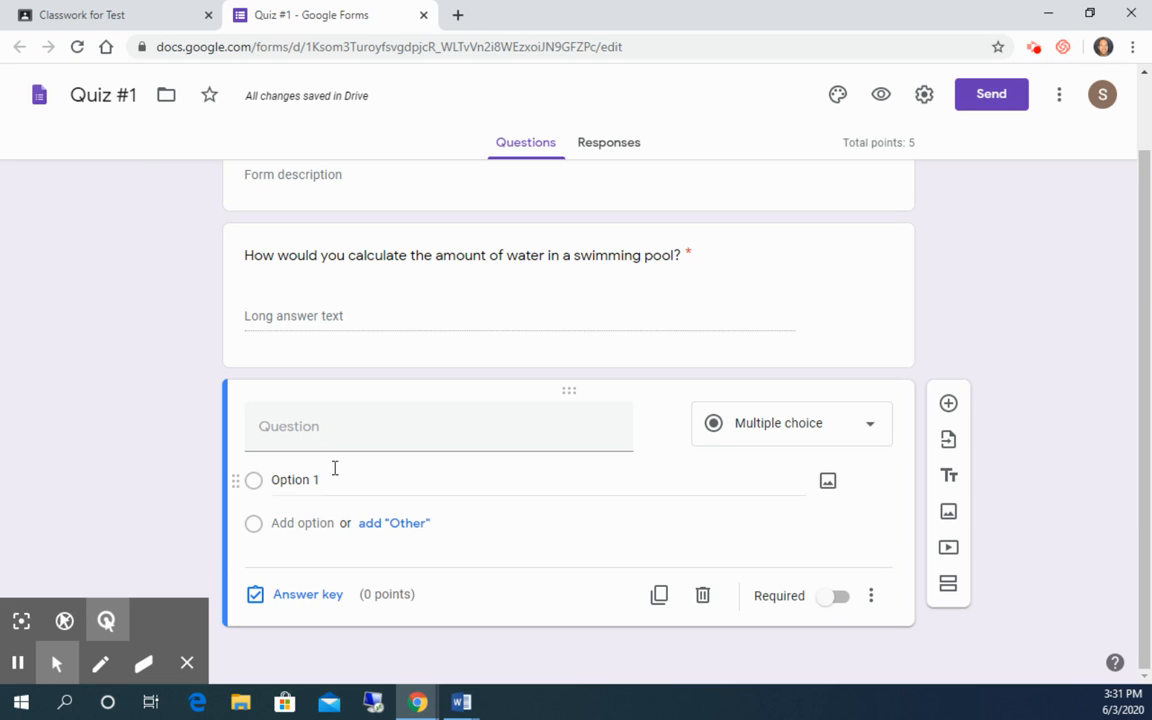
{"action": "right_click", "coordinate": [330, 433]}
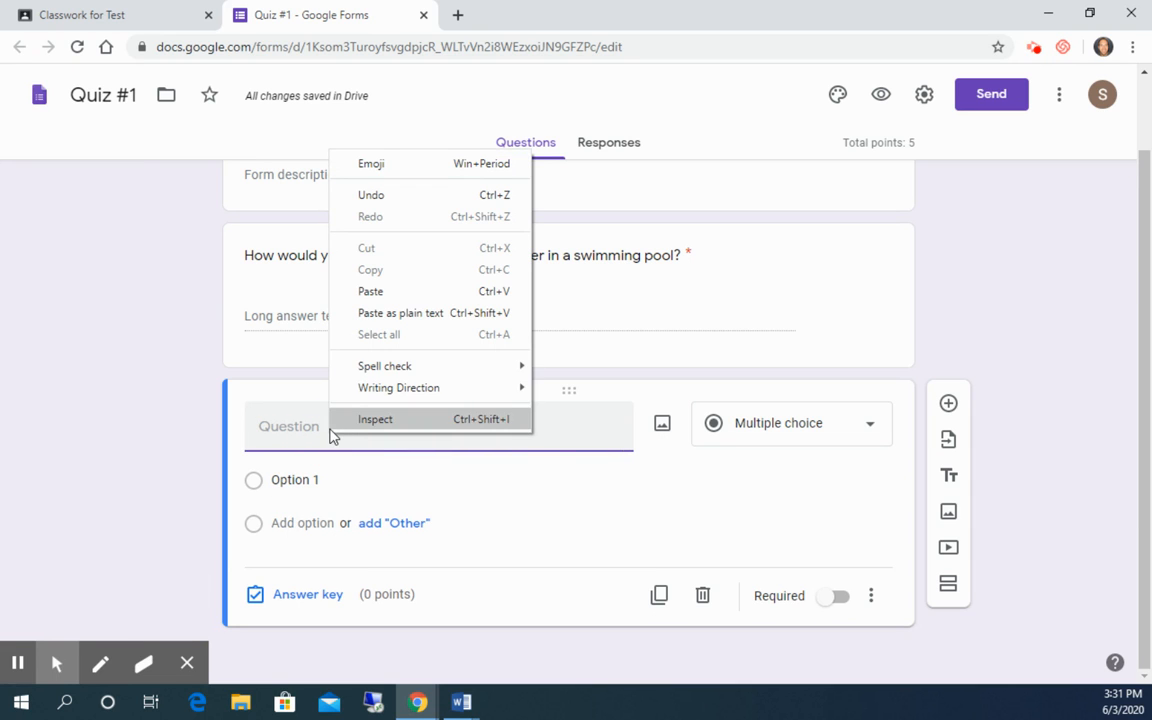
{"action": "left_click", "coordinate": [365, 313]}
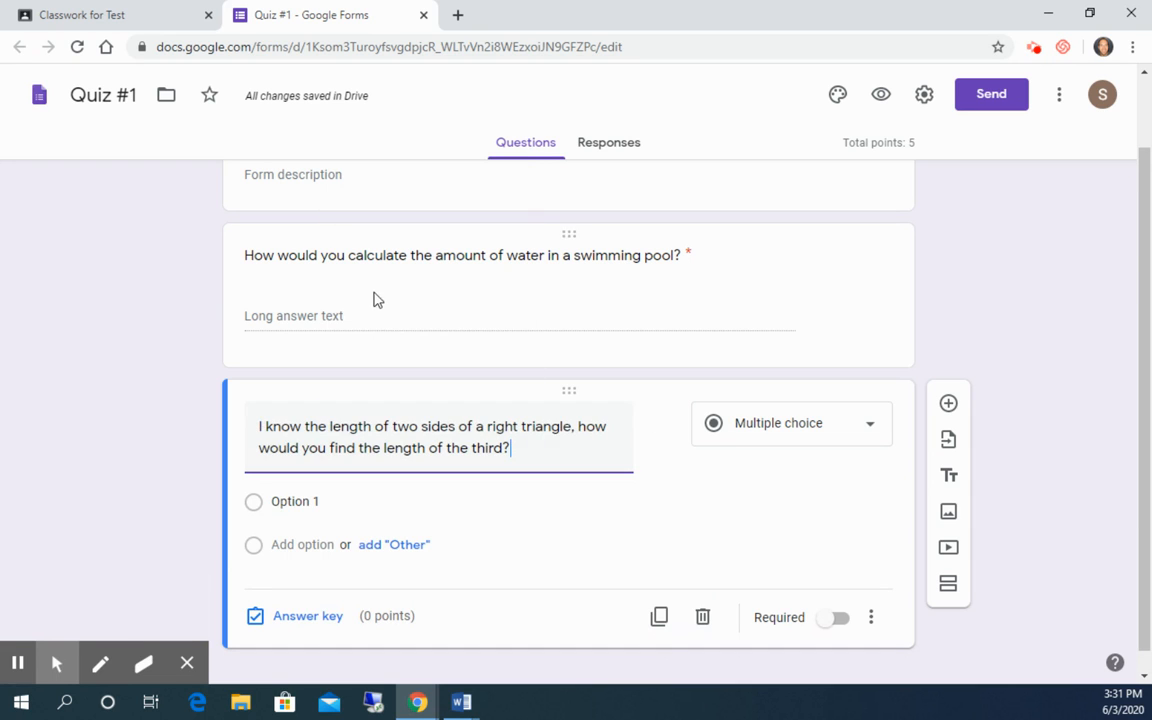
Set the right triangle question's answer type to Paragraph and make it required.
{"action": "left_click", "coordinate": [797, 428]}
{"action": "left_click", "coordinate": [786, 184]}
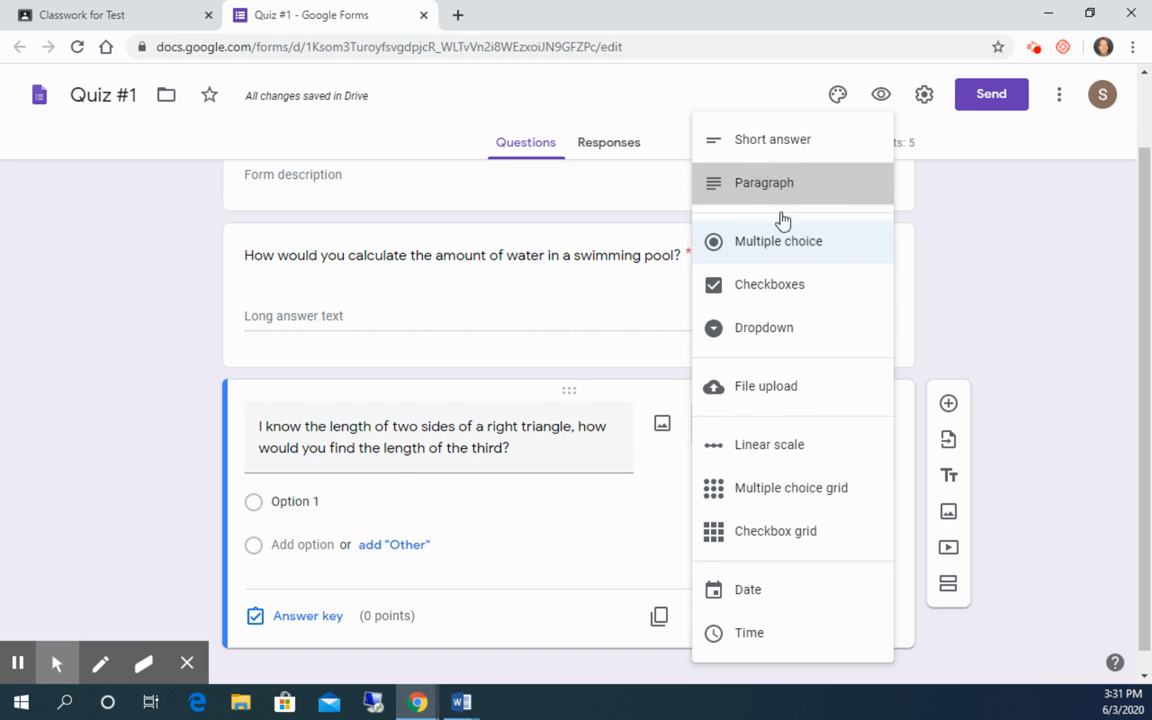
{"action": "left_click", "coordinate": [831, 598]}
Assign 5 points to the right triangle question in its answer key.
{"action": "left_click", "coordinate": [303, 597]}
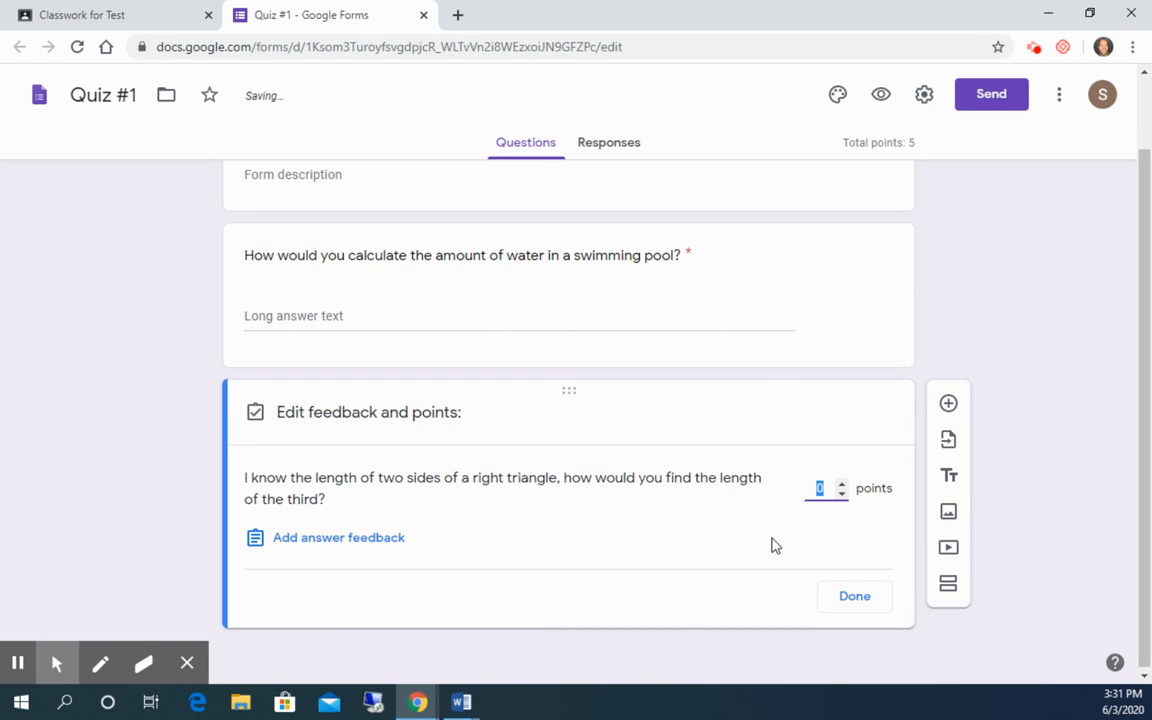
{"action": "left_click", "coordinate": [841, 483]}
{"action": "left_click", "coordinate": [841, 483]}
{"action": "left_click", "coordinate": [841, 483]}
{"action": "left_click", "coordinate": [841, 483]}
{"action": "left_click", "coordinate": [841, 483]}
{"action": "left_click", "coordinate": [855, 598]}
{"action": "left_click", "coordinate": [1058, 470]}
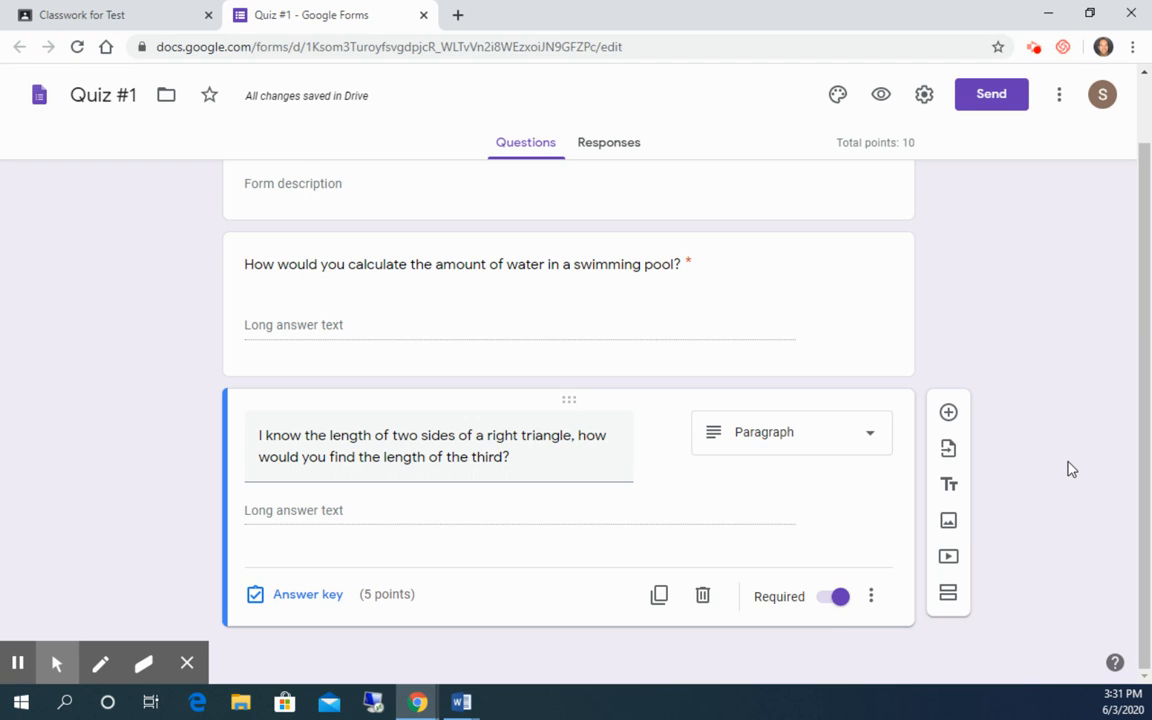
Look over both quiz questions and switch back to the Quiz #1 assignment in Google Classroom.
{"action": "scroll", "coordinate": [1069, 469], "scroll_direction": "up", "scroll_amount": 1}
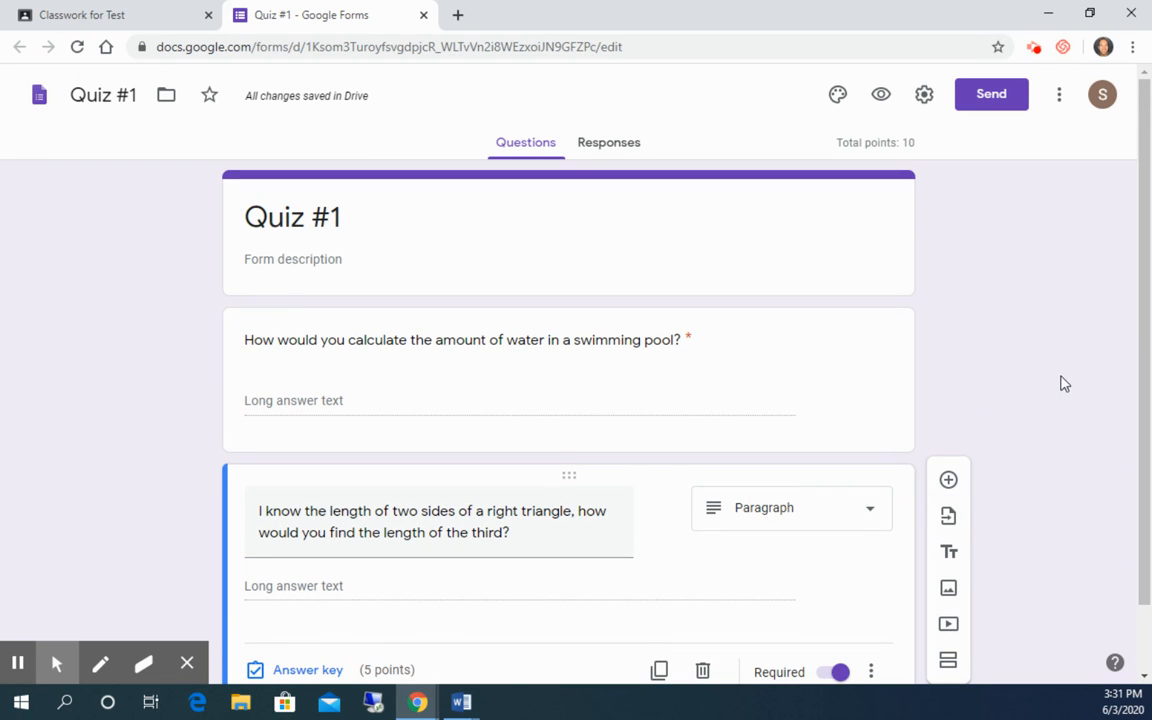
{"action": "scroll", "coordinate": [1052, 350], "scroll_direction": "down", "scroll_amount": 1}
{"action": "scroll", "coordinate": [1052, 352], "scroll_direction": "up", "scroll_amount": 1}
{"action": "scroll", "coordinate": [139, 331], "scroll_direction": "down", "scroll_amount": 1}
{"action": "scroll", "coordinate": [141, 334], "scroll_direction": "up", "scroll_amount": 1}
{"action": "left_click", "coordinate": [102, 18]}
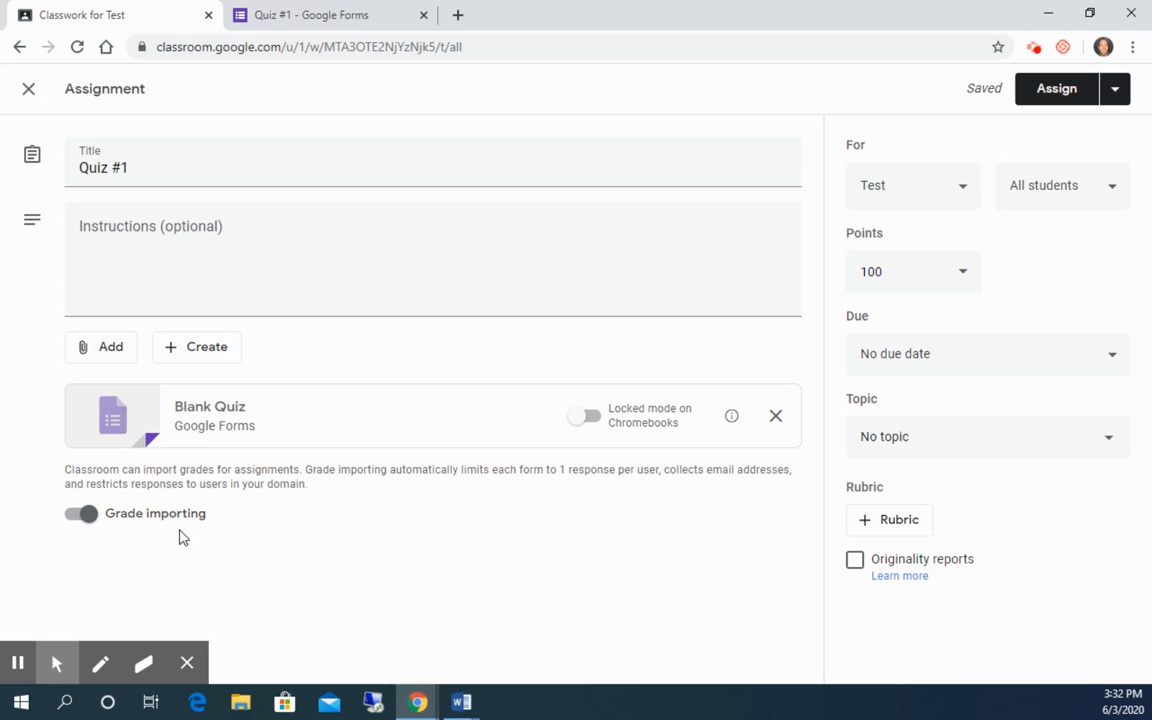
Assign Quiz #1 to all students in the Test class.
{"action": "left_click", "coordinate": [1055, 91]}
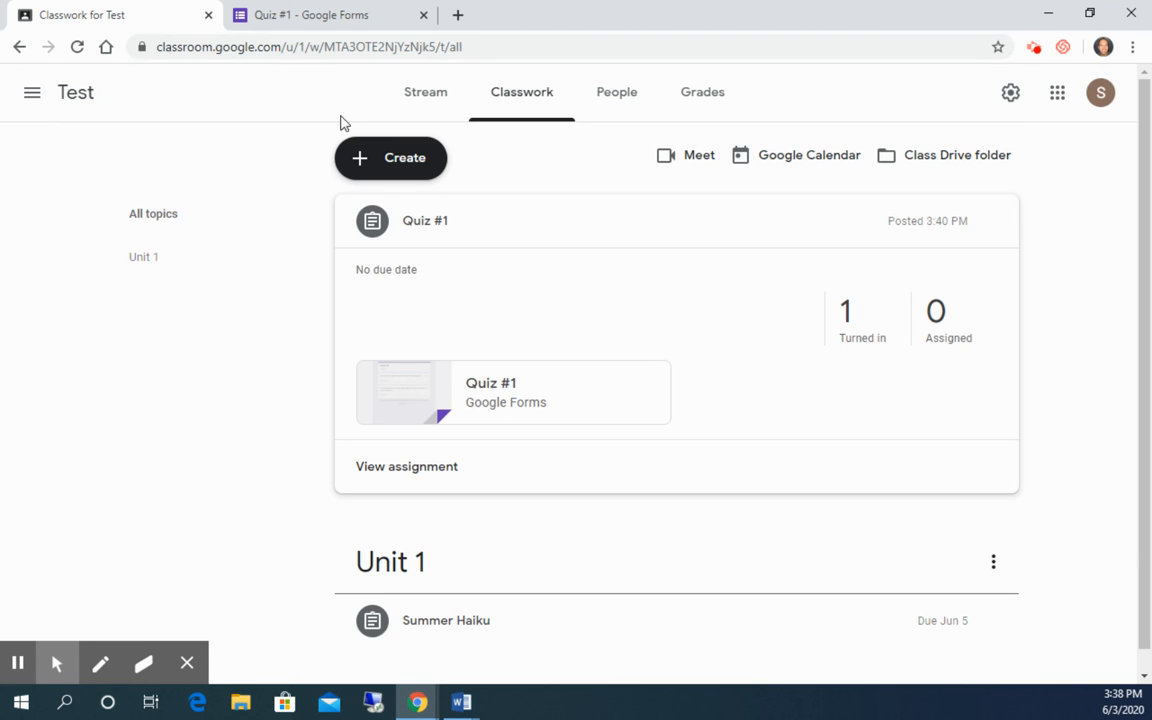
Release the Quiz #1 score from the form's individual response and email it to all respondents.
{"action": "left_click", "coordinate": [335, 22]}
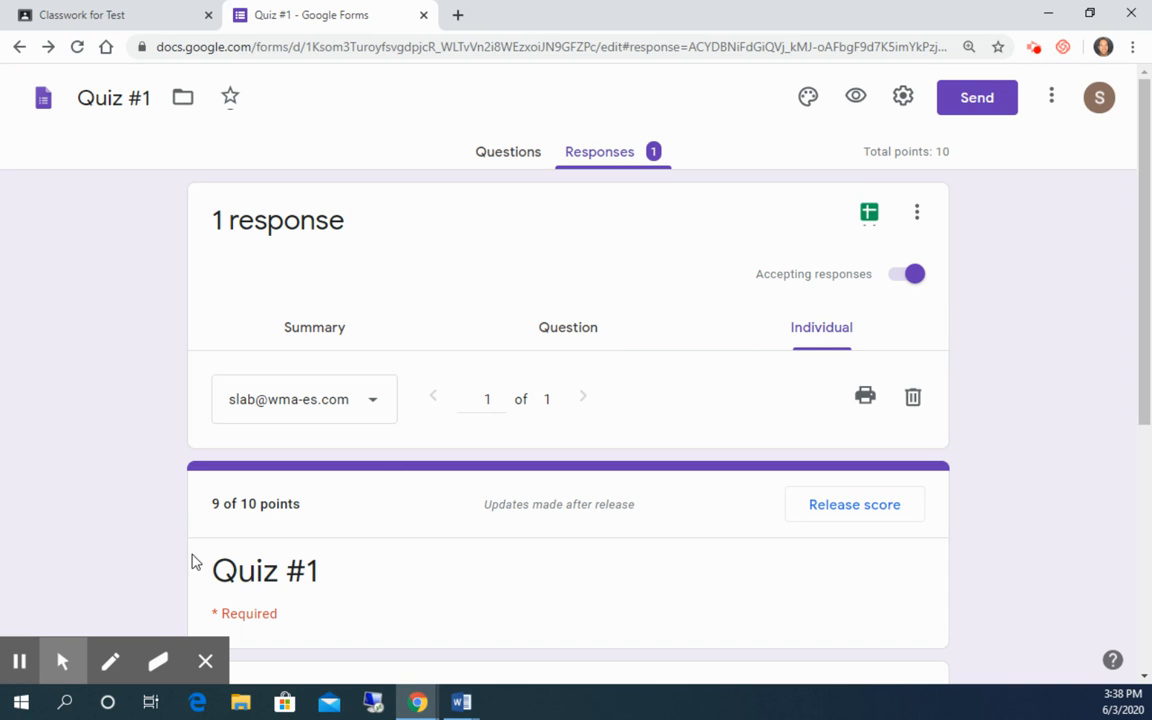
{"action": "left_click", "coordinate": [851, 512]}
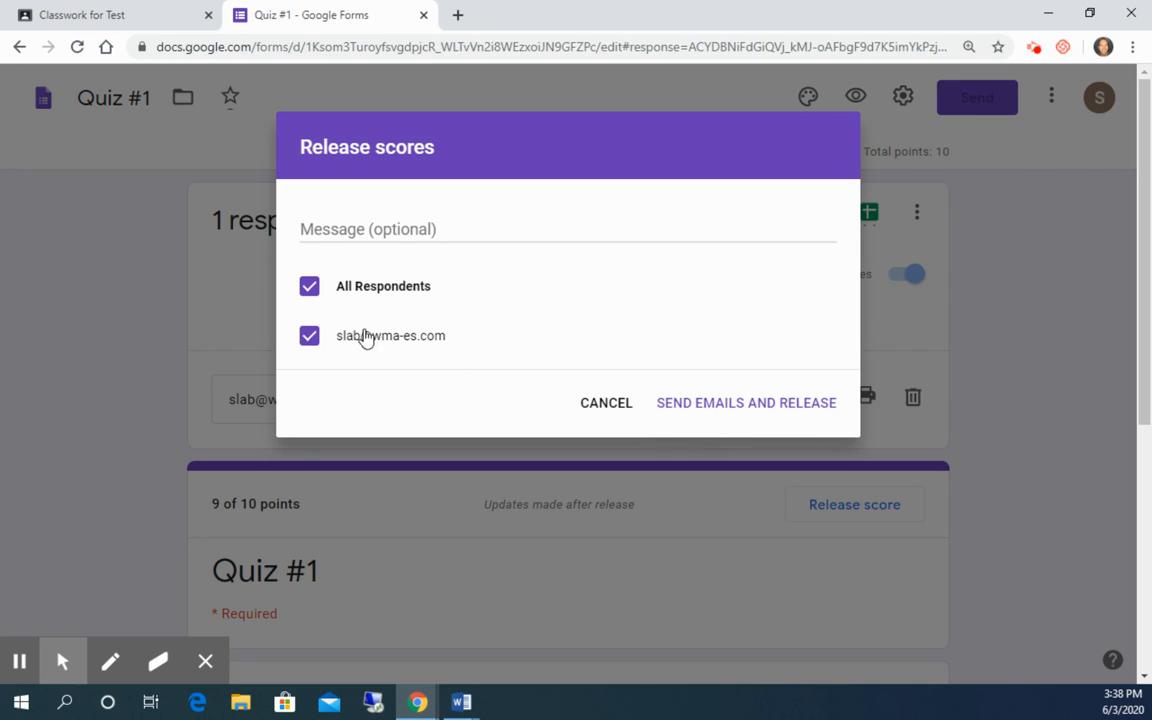
{"action": "left_click", "coordinate": [726, 410]}
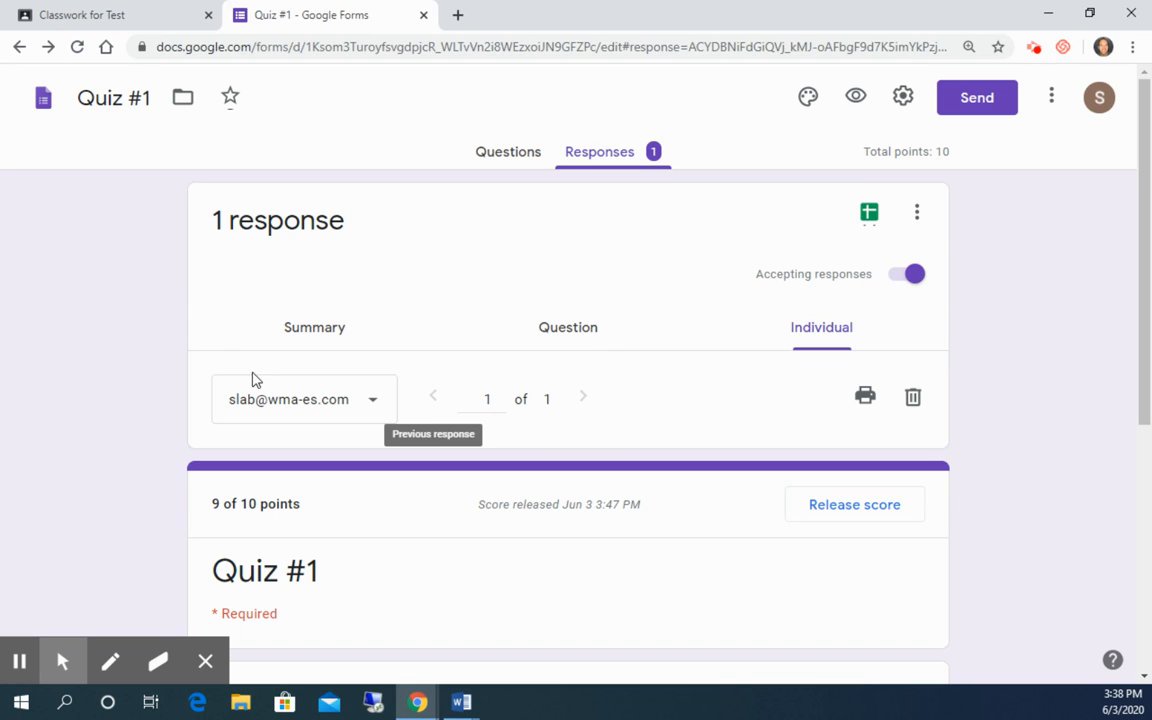
Import the form grades into the Quiz #1 assignment's student work in Google Classroom and return to the Test class page.
{"action": "left_click", "coordinate": [122, 15]}
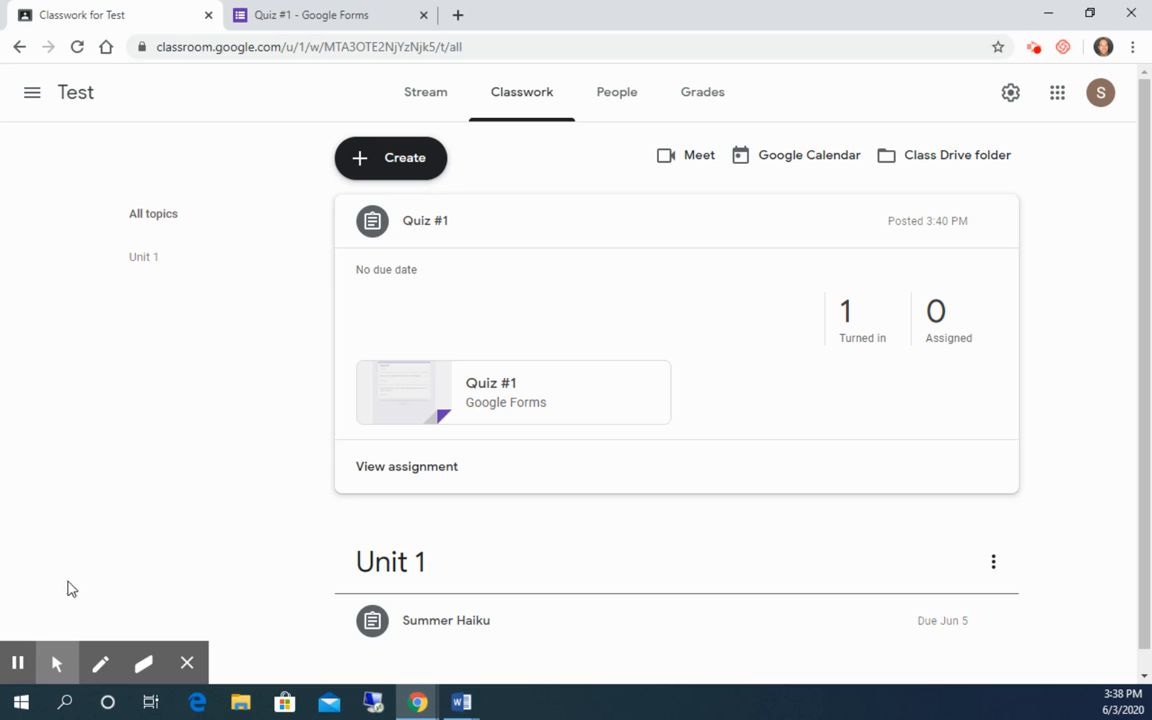
{"action": "left_click", "coordinate": [396, 472]}
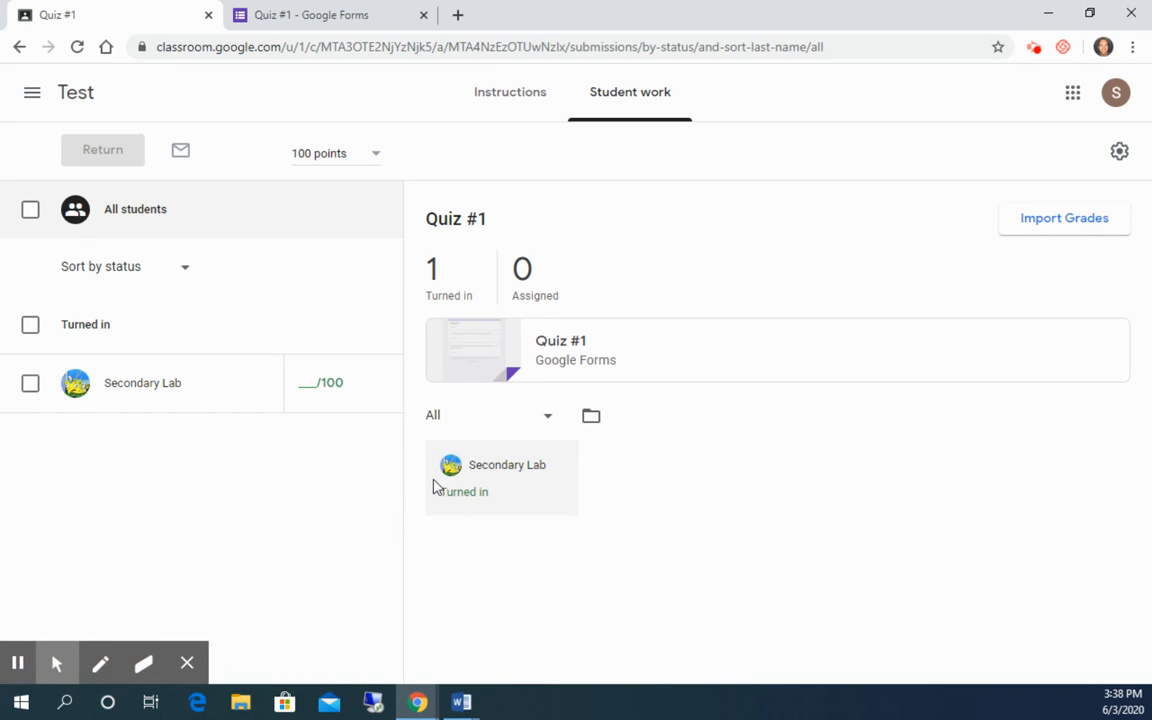
{"action": "left_click", "coordinate": [1036, 222]}
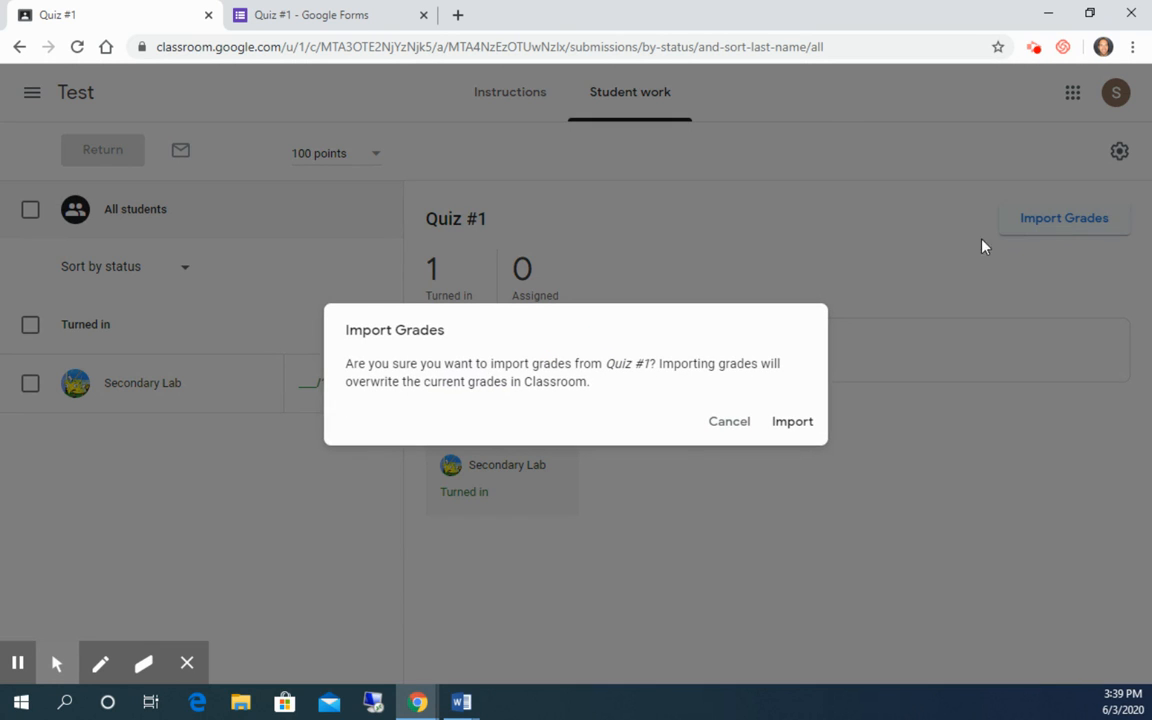
{"action": "left_click", "coordinate": [790, 423]}
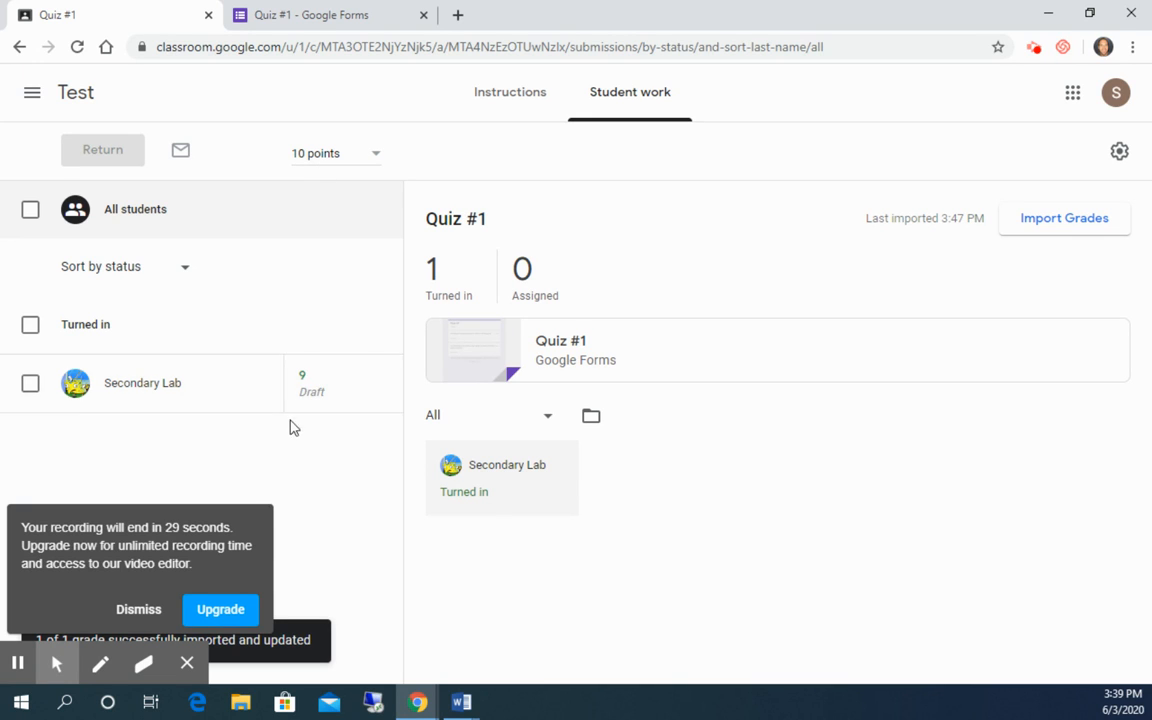
{"action": "left_click", "coordinate": [140, 570]}
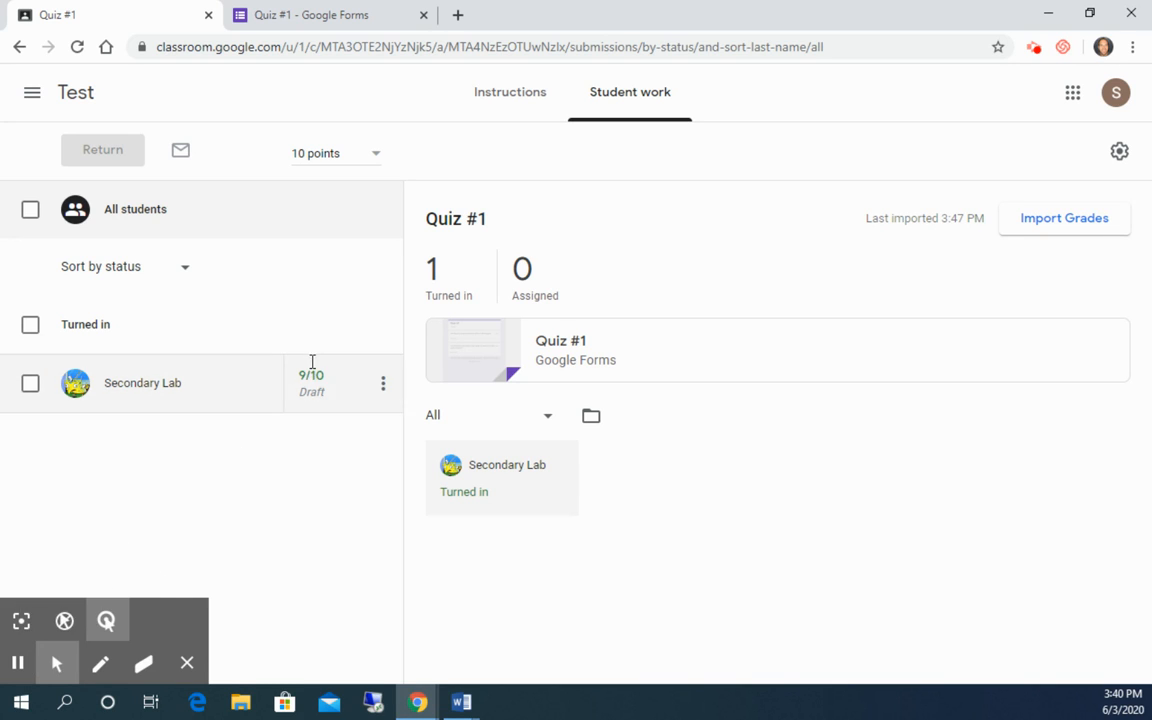
{"action": "left_click", "coordinate": [70, 95]}
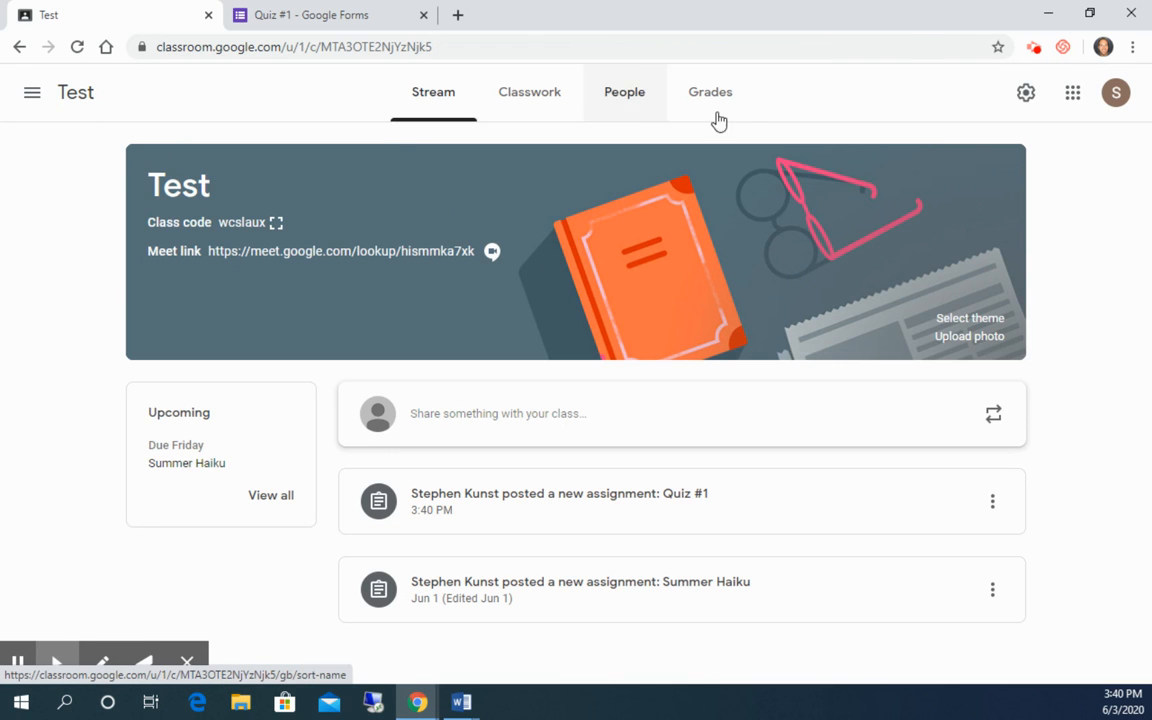